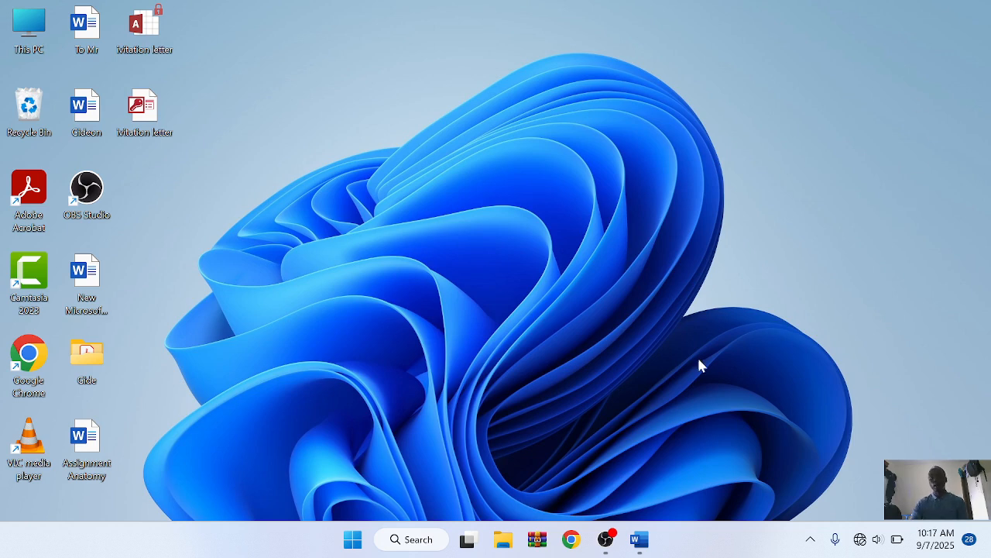
# Step: Restore the invitation letter document from the taskbar
pyautogui.click(640, 539)
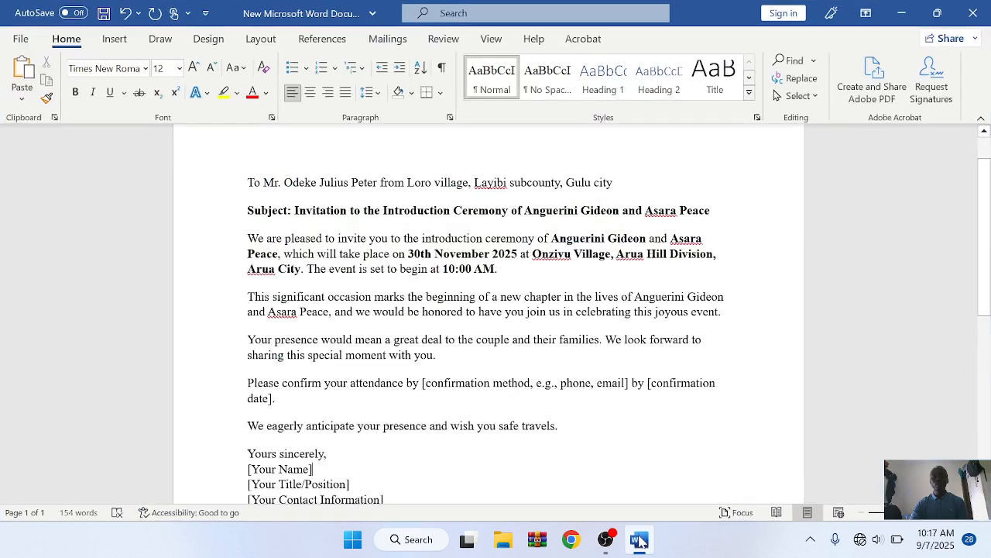
pyautogui.click(385, 41)
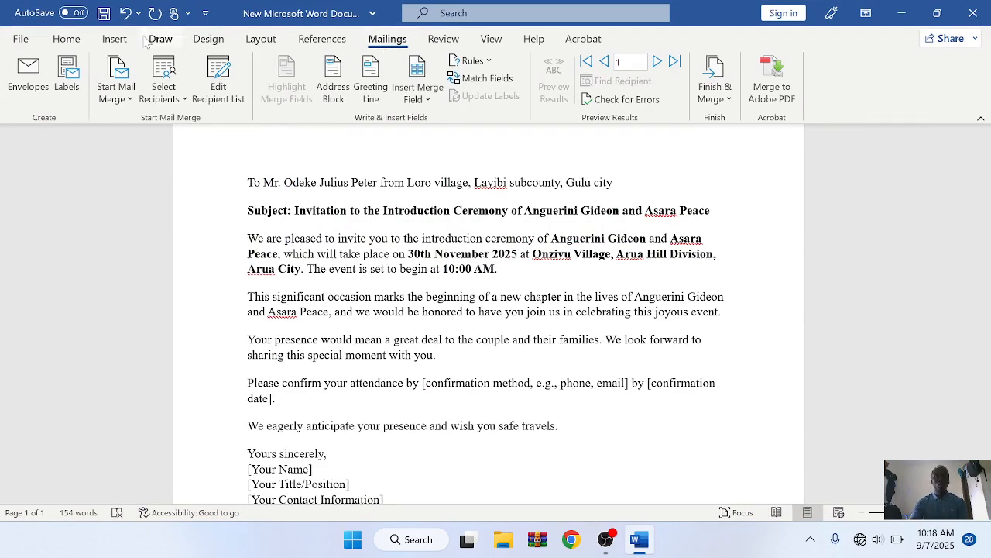
pyautogui.click(78, 43)
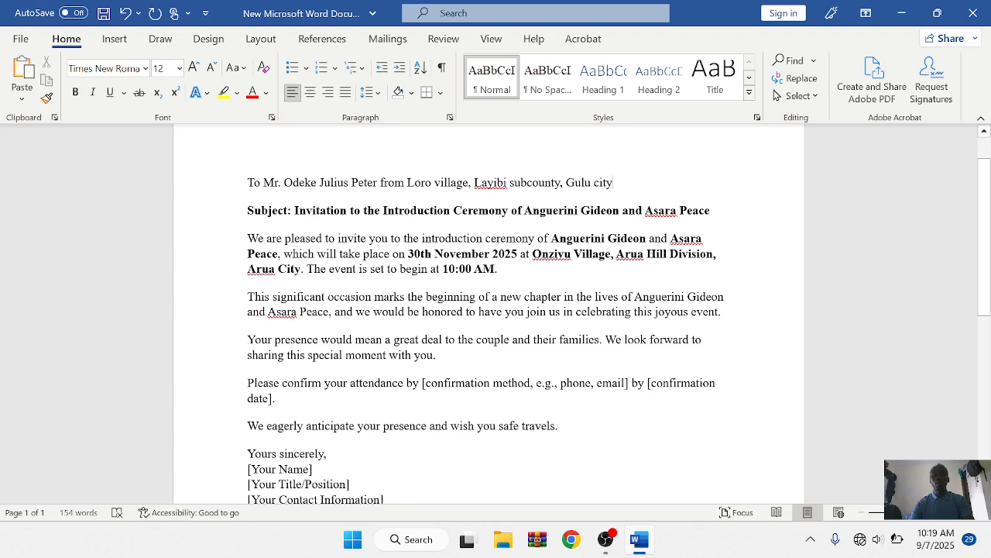
# Step: Replace 'city' with 'district' at the end of the letter's first line
pyautogui.press('BackSpace')
pyautogui.press('BackSpace')
pyautogui.press('BackSpace')
pyautogui.press('BackSpace')
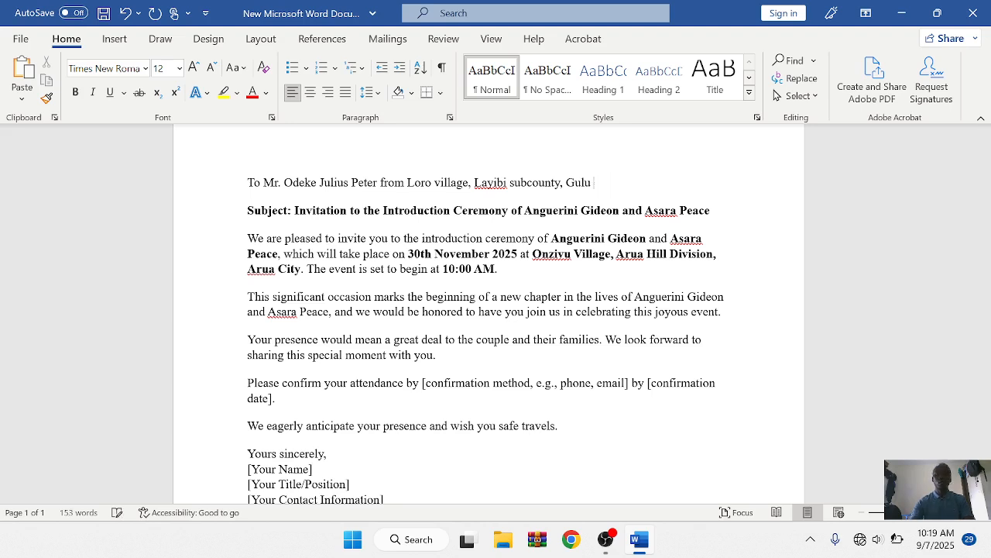
pyautogui.write('district')
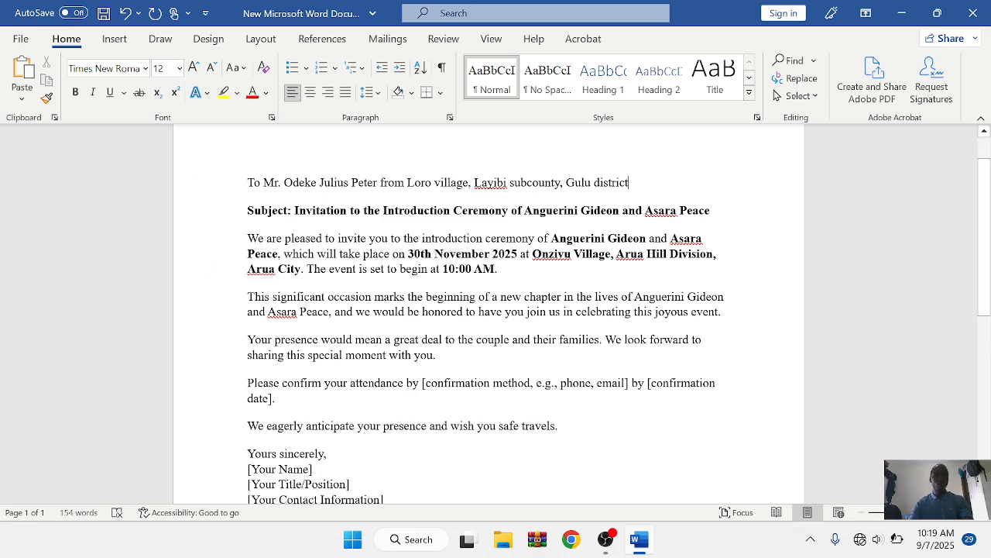
pyautogui.click(248, 183)
# Step: Save the Normal style as Times New Roman 12 pt, justified, for new documents from this template
pyautogui.hotkey('shift', 'Down')
pyautogui.hotkey('shift', 'Down')
pyautogui.hotkey('shift', 'Down')
pyautogui.hotkey('shift', 'Down')
pyautogui.hotkey('shift', 'Down')
pyautogui.hotkey('shift', 'Down')
pyautogui.hotkey('shift', 'Down')
pyautogui.hotkey('shift', 'Down')
pyautogui.hotkey('shift', 'Down')
pyautogui.hotkey('shift', 'Down')
pyautogui.hotkey('shift', 'Down')
pyautogui.hotkey('shift', 'Down')
pyautogui.hotkey('shift', 'Down')
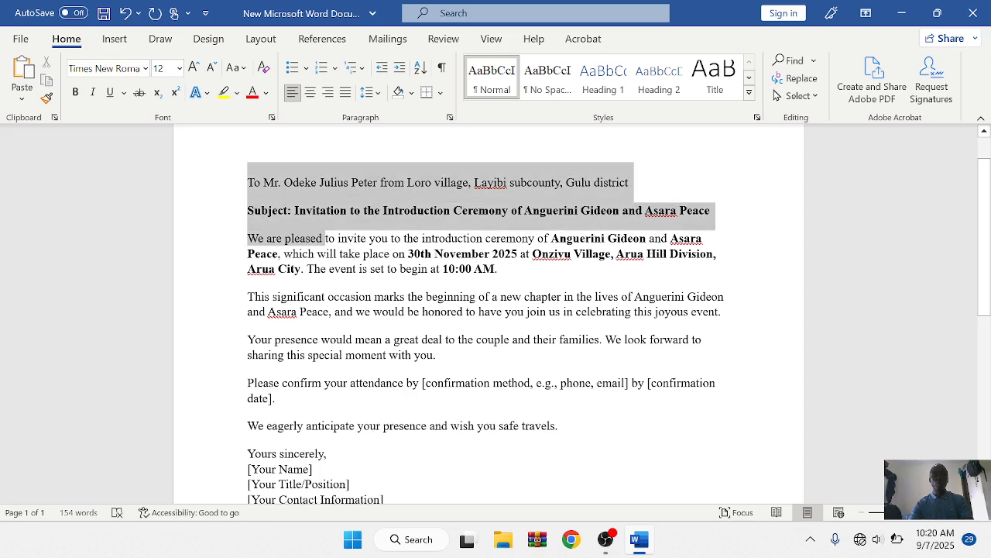
pyautogui.hotkey('shift', 'Down')
pyautogui.hotkey('shift', 'Down')
pyautogui.hotkey('shift', 'Down')
pyautogui.hotkey('shift', 'Down')
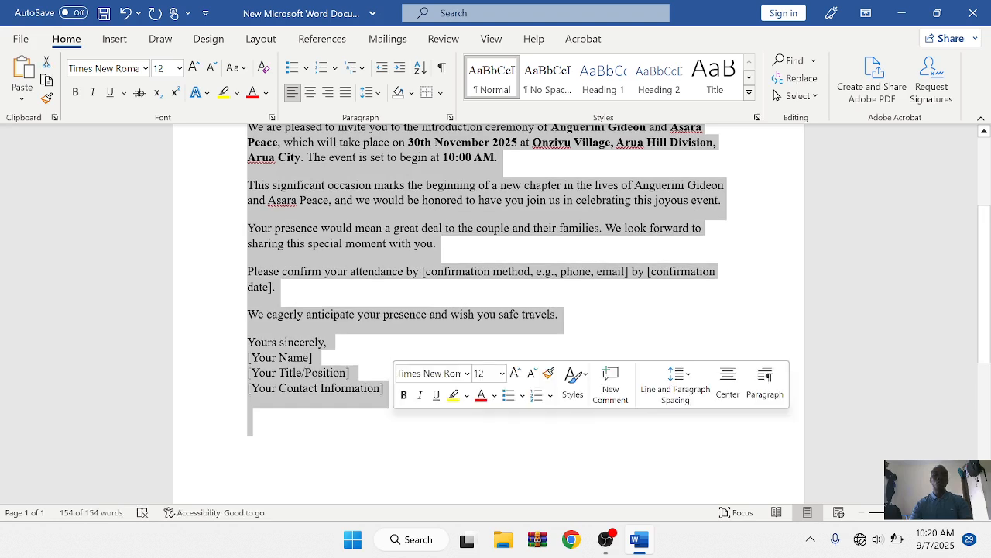
pyautogui.rightClick(488, 93)
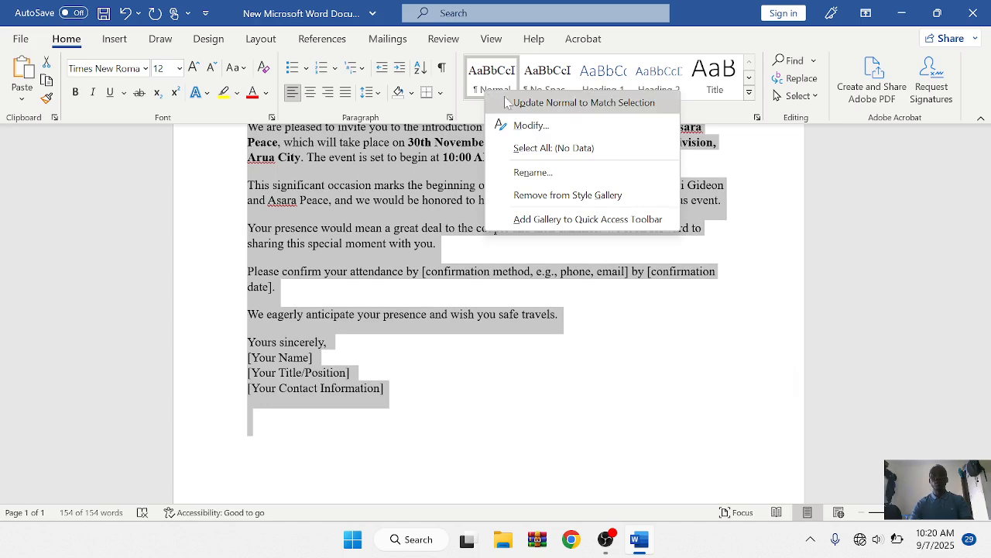
pyautogui.click(533, 126)
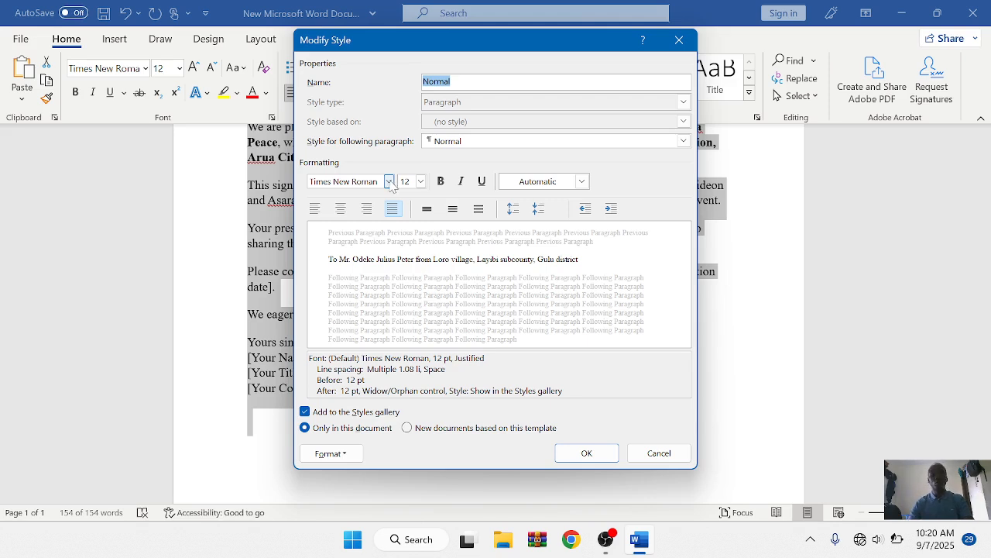
pyautogui.click(441, 183)
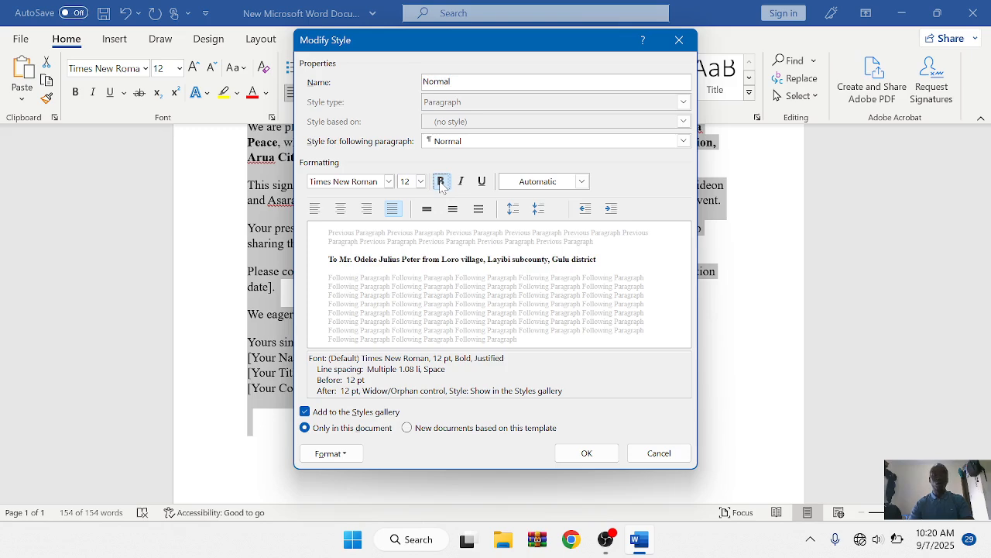
pyautogui.click(440, 184)
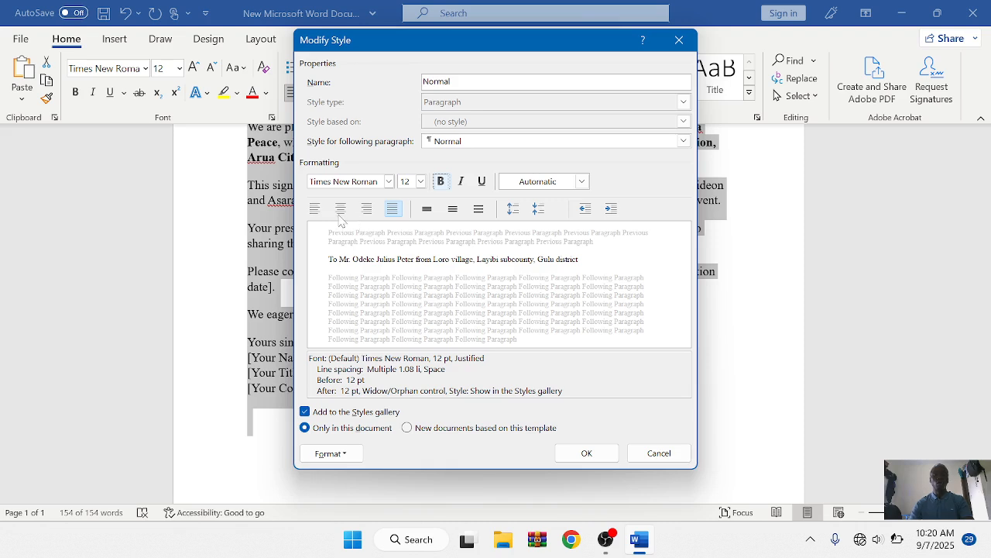
pyautogui.click(393, 209)
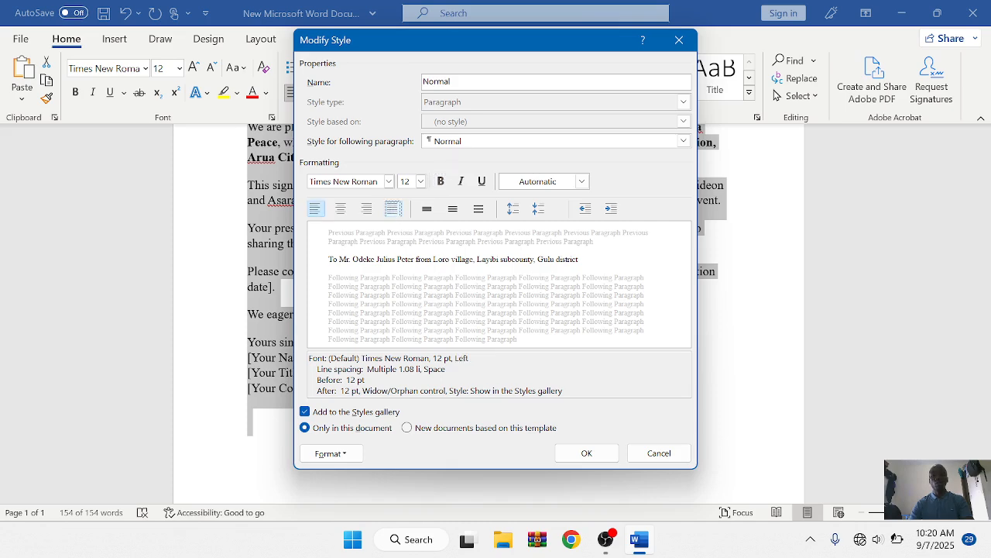
pyautogui.click(393, 209)
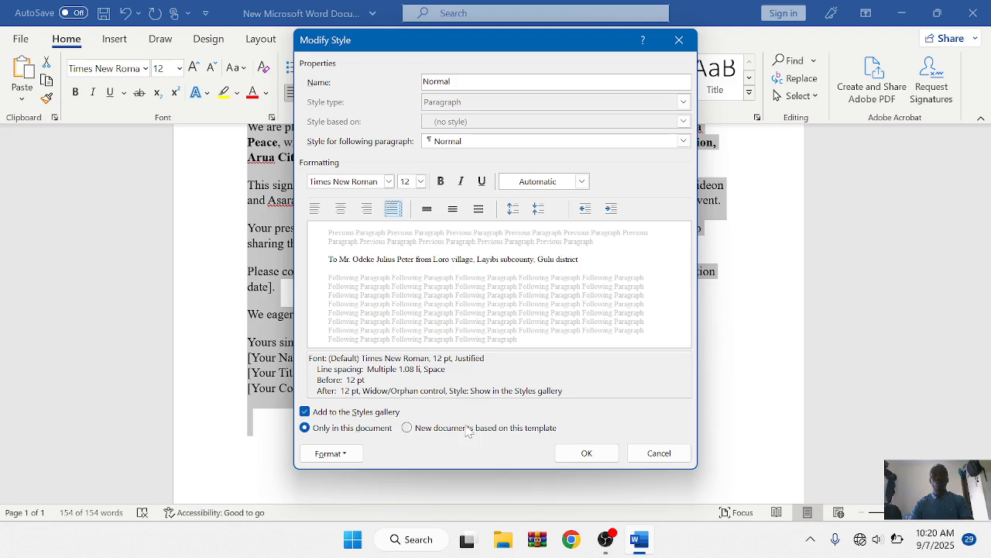
pyautogui.click(407, 430)
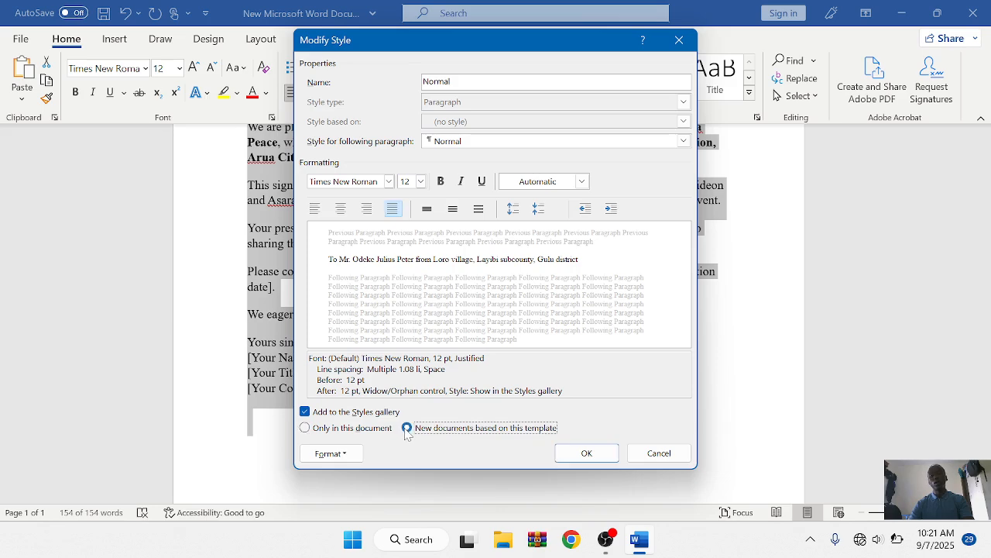
pyautogui.click(587, 453)
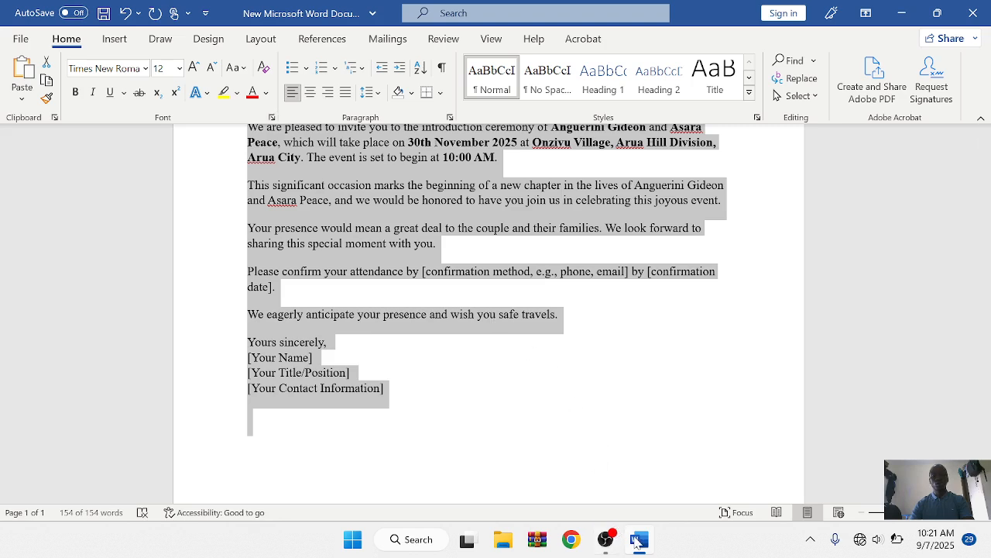
pyautogui.moveTo(649, 545)
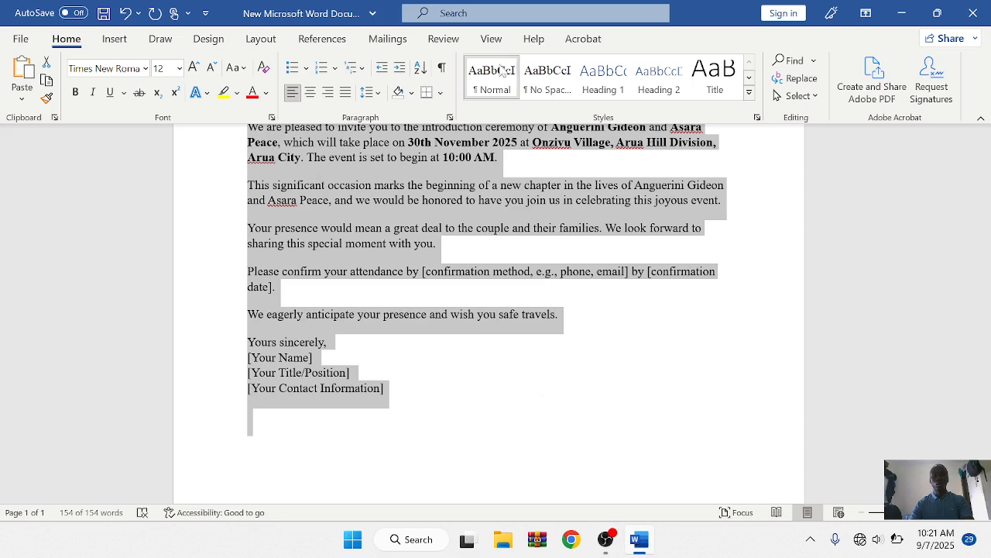
# Step: Fully justify the selected letter with Ctrl+J, deselect it, and show the Mailings tools
pyautogui.hotkey('ctrl', 'j')
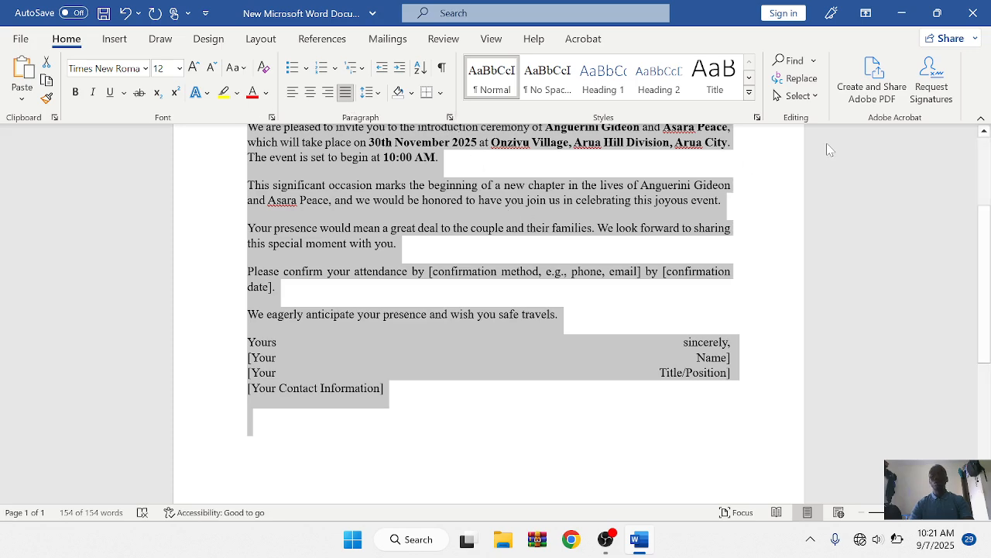
pyautogui.click(984, 135)
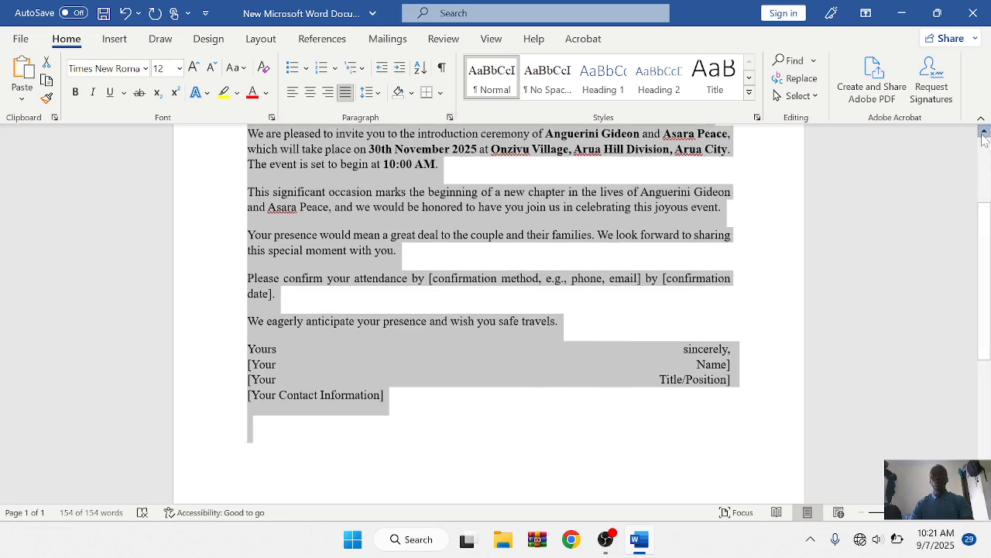
pyautogui.moveTo(984, 136); pyautogui.dragTo(984, 136)
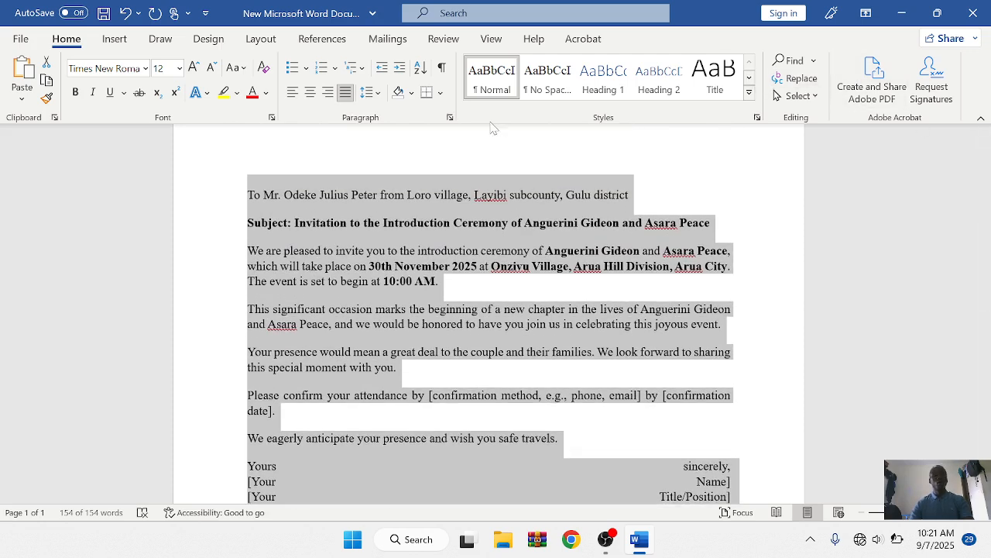
pyautogui.click(446, 162)
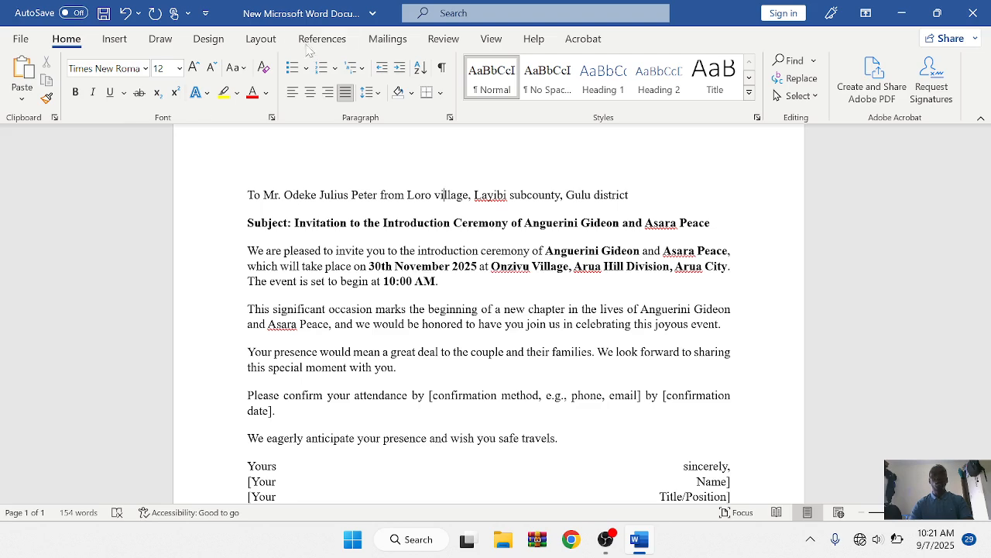
pyautogui.click(388, 40)
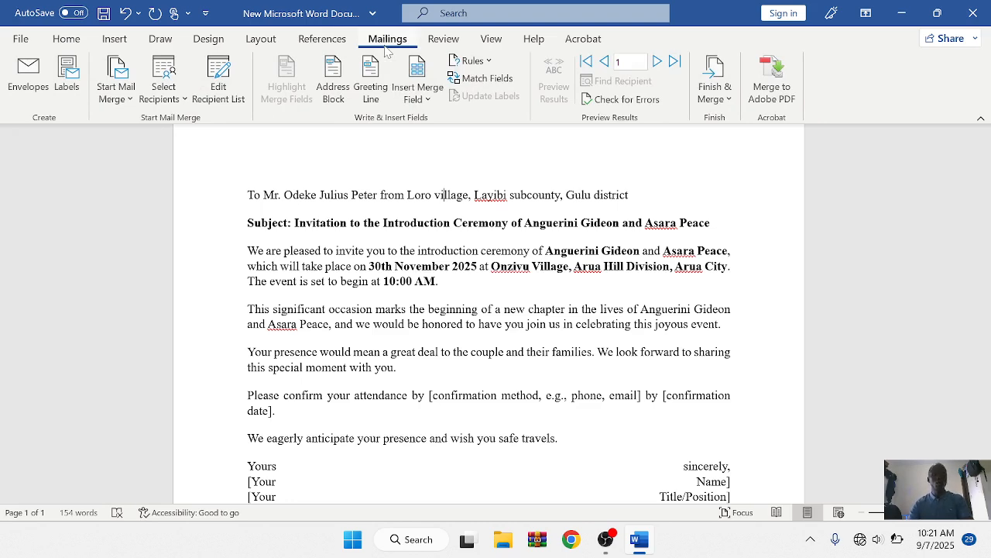
# Step: Set the mail merge document type to Letters and list the Select Recipients options
pyautogui.click(124, 77)
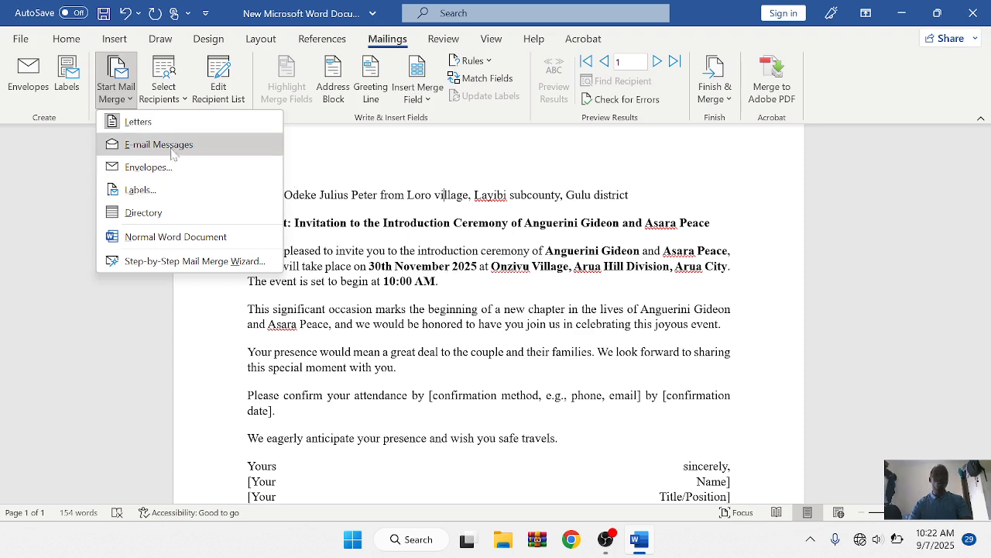
pyautogui.click(161, 126)
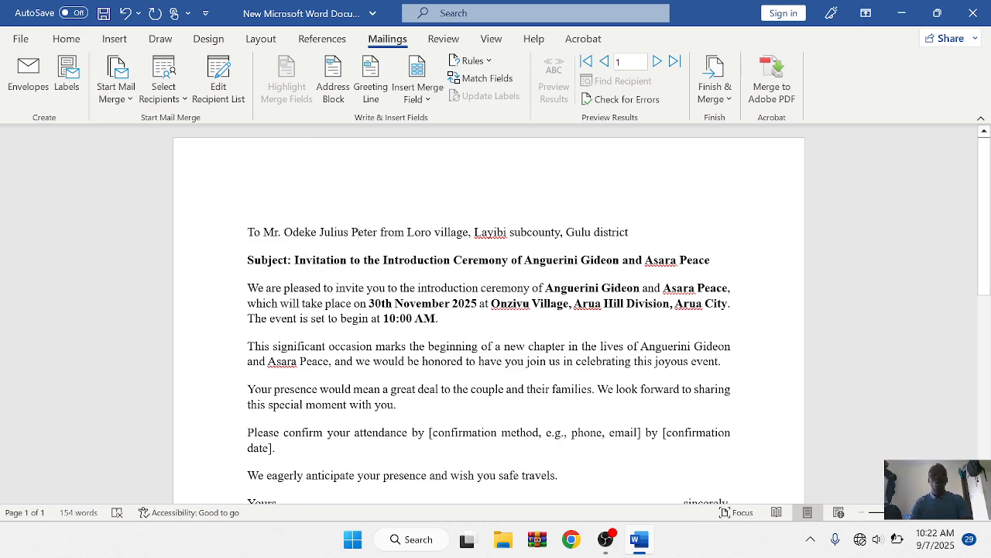
pyautogui.moveTo(639, 539)
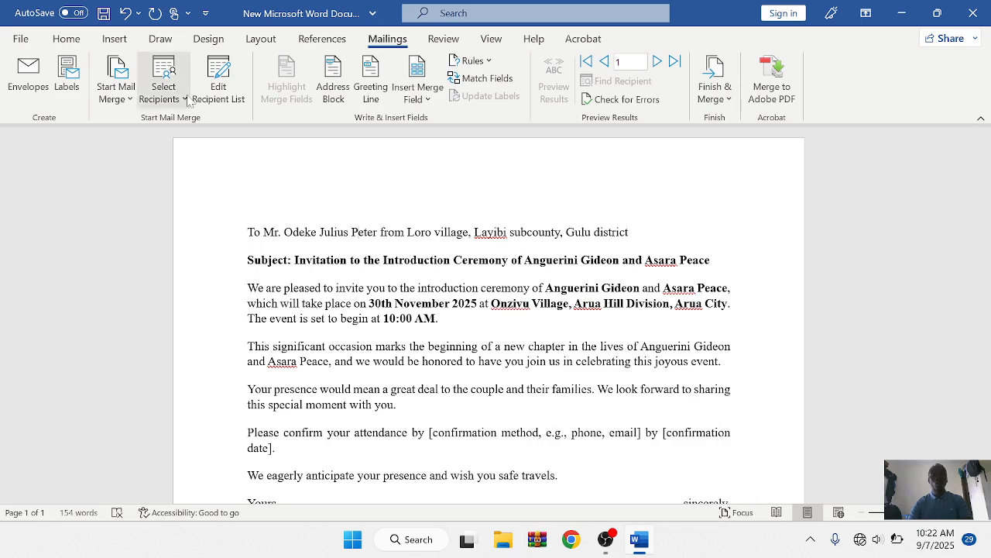
pyautogui.click(114, 89)
pyautogui.click(143, 124)
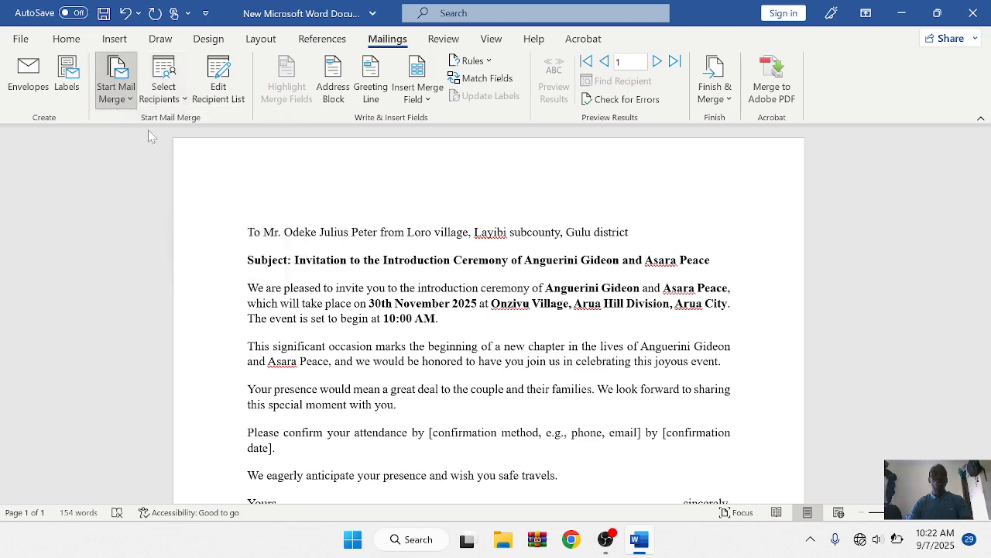
pyautogui.click(184, 100)
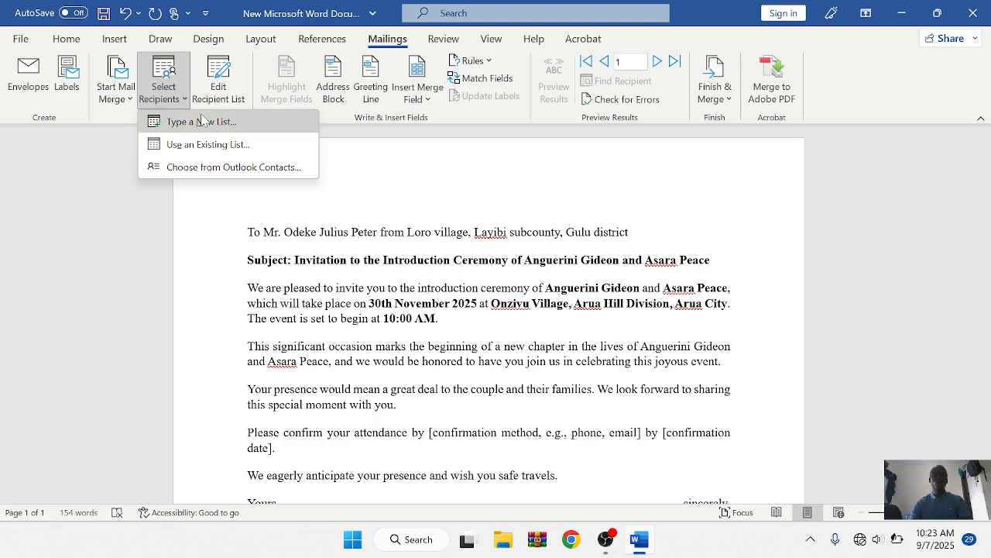
# Step: Start a new address list, review all its columns, and open Customize Columns
pyautogui.click(201, 122)
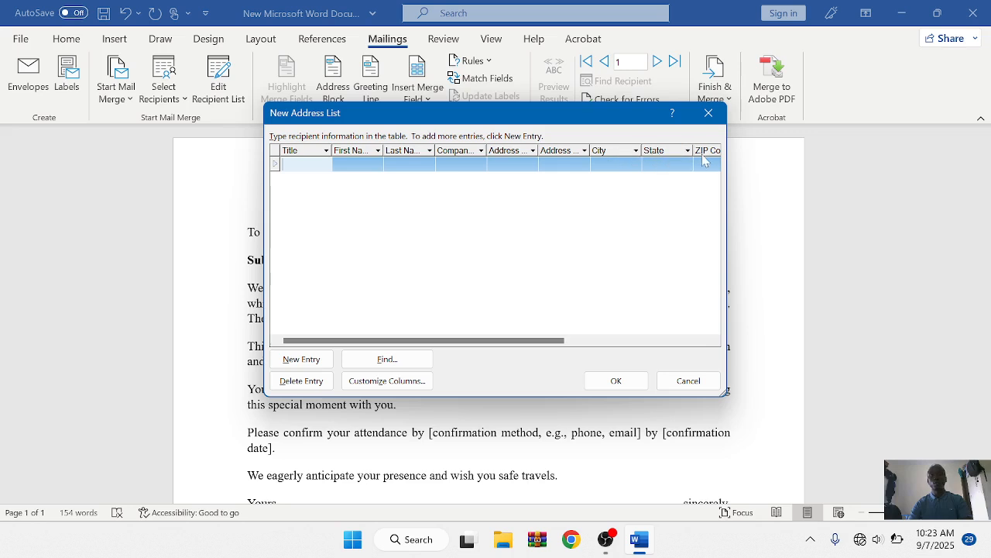
pyautogui.click(715, 340)
pyautogui.click(714, 341)
pyautogui.click(714, 341)
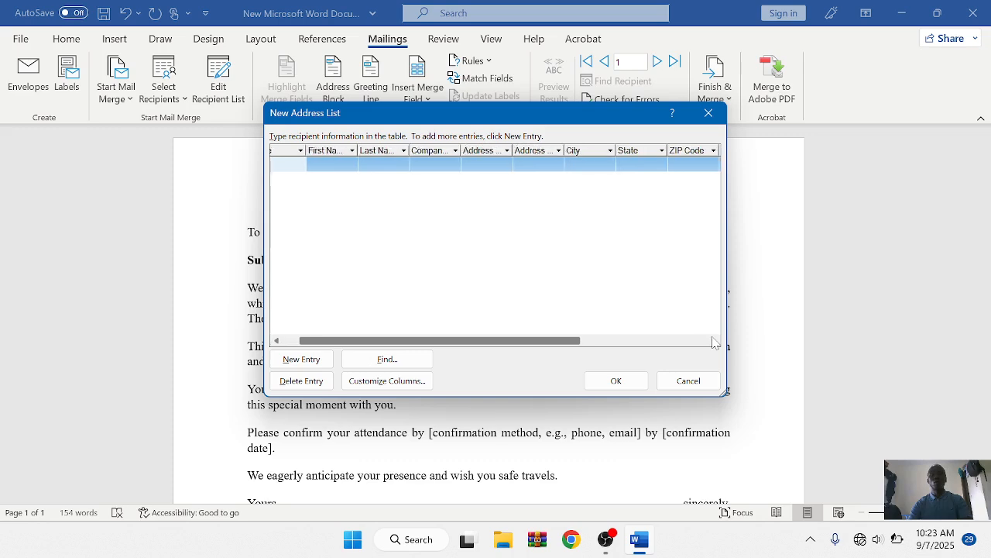
pyautogui.click(714, 341)
pyautogui.click(714, 341)
pyautogui.click(715, 341)
pyautogui.click(714, 341)
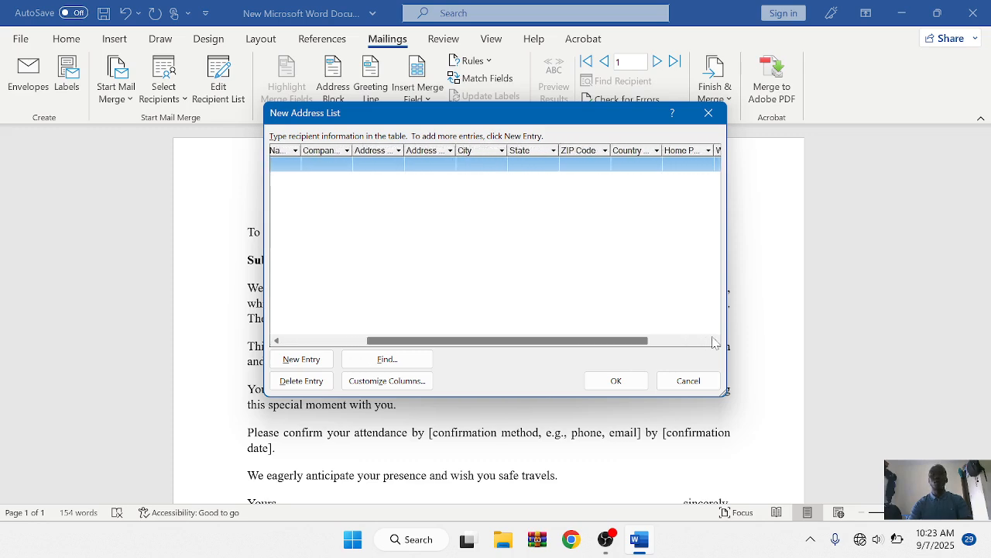
pyautogui.click(714, 341)
pyautogui.click(714, 341)
pyautogui.click(714, 340)
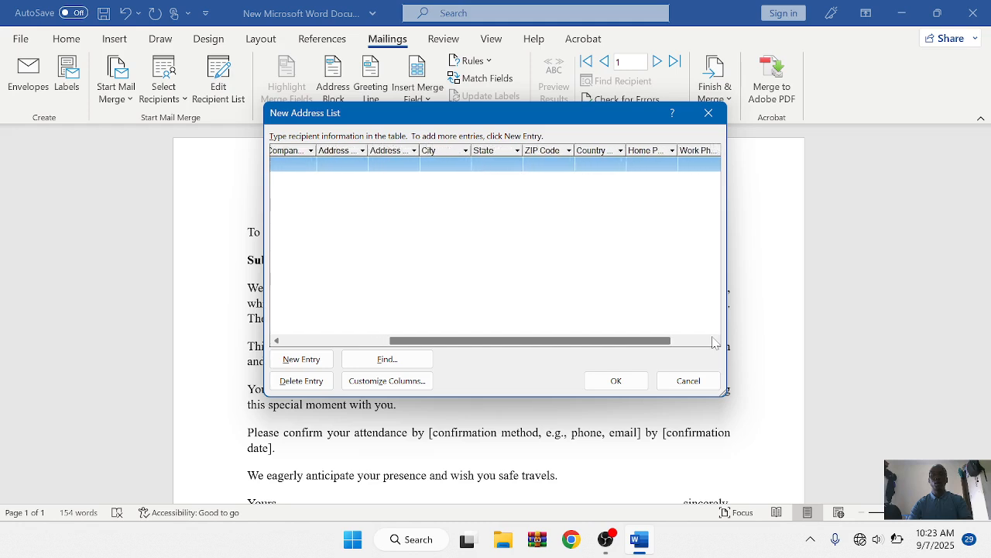
pyautogui.click(714, 340)
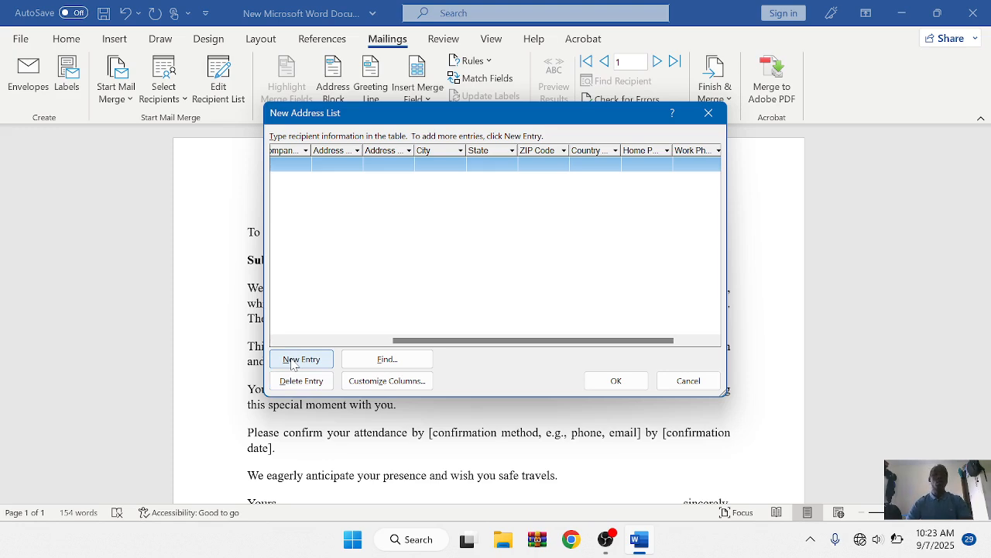
pyautogui.click(356, 380)
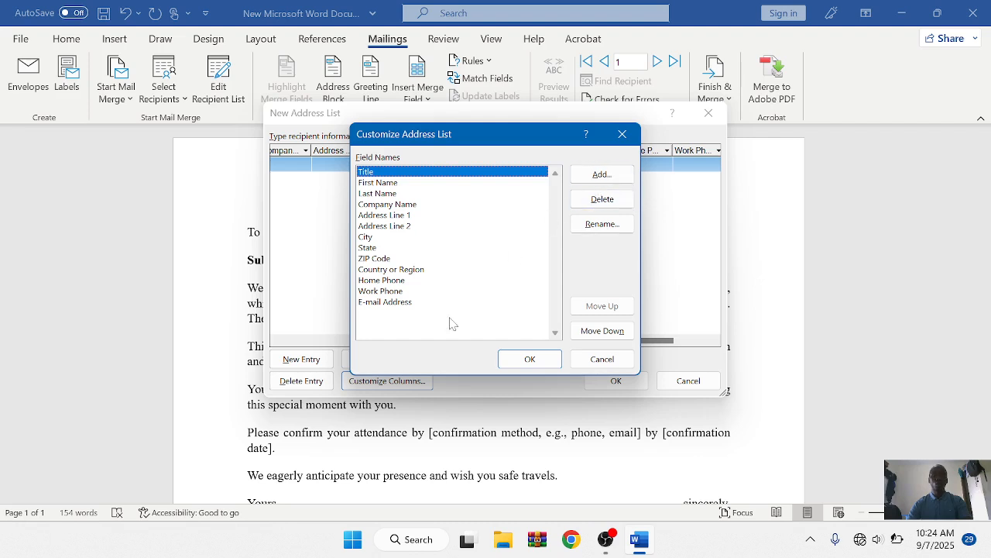
# Step: Delete the E-mail Address and ZIP Code fields from the address list
pyautogui.click(406, 304)
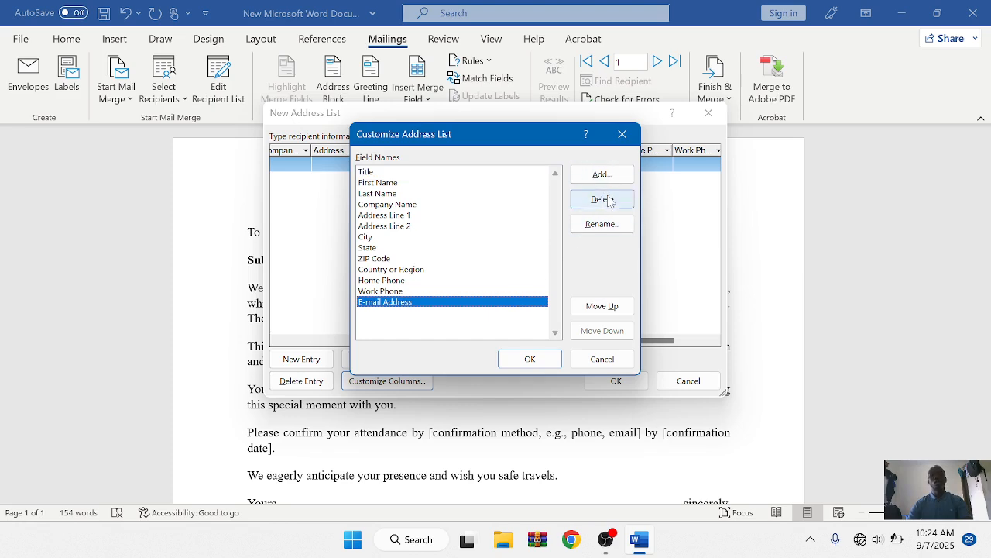
pyautogui.click(607, 199)
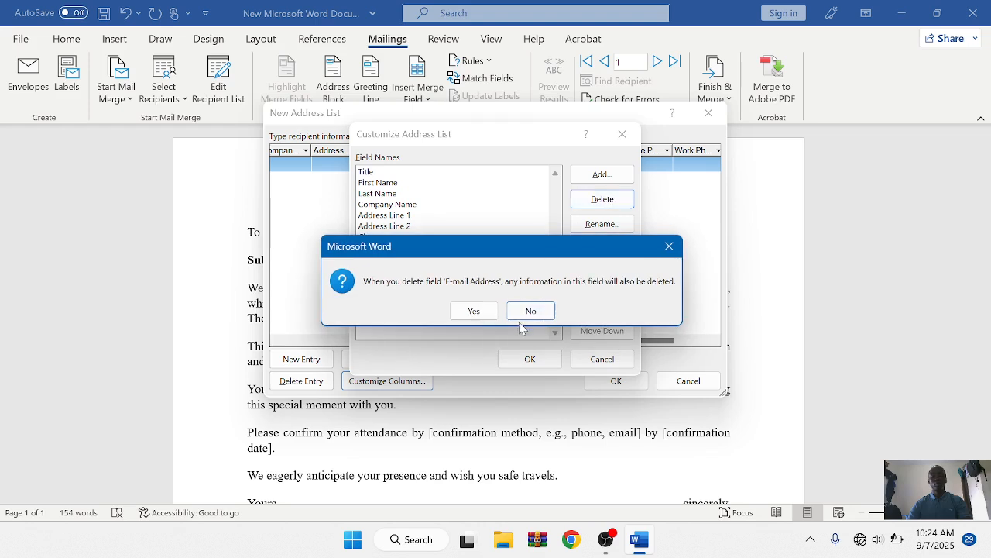
pyautogui.click(476, 310)
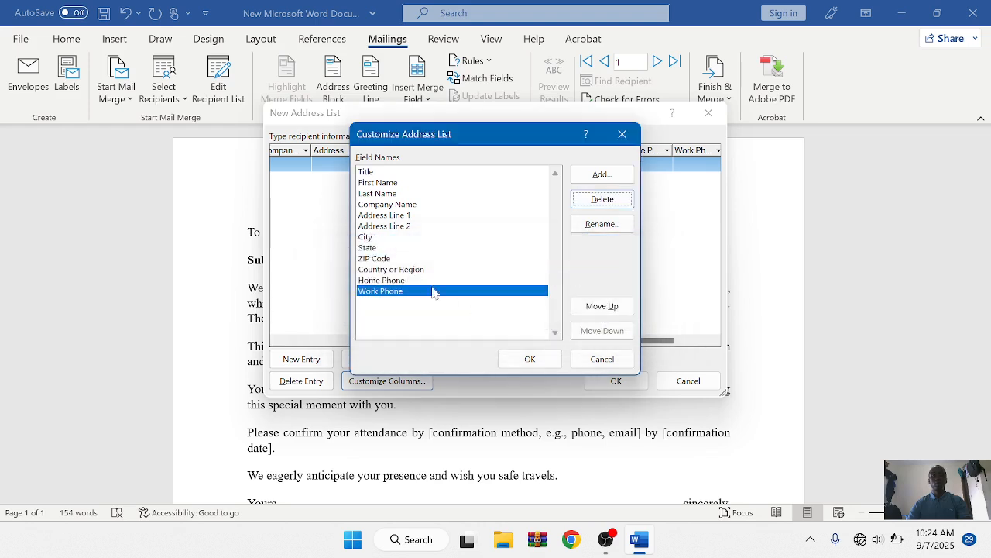
pyautogui.click(392, 260)
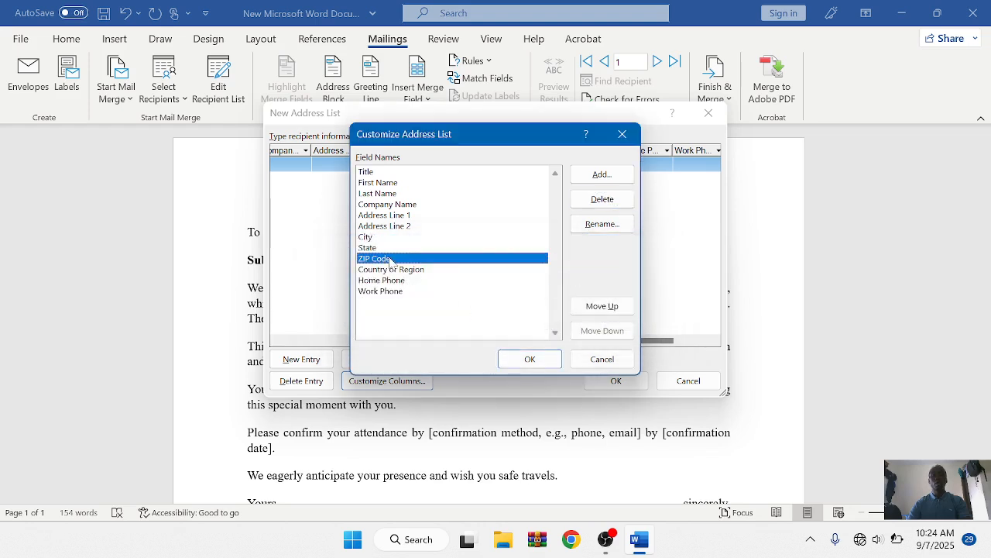
pyautogui.click(590, 203)
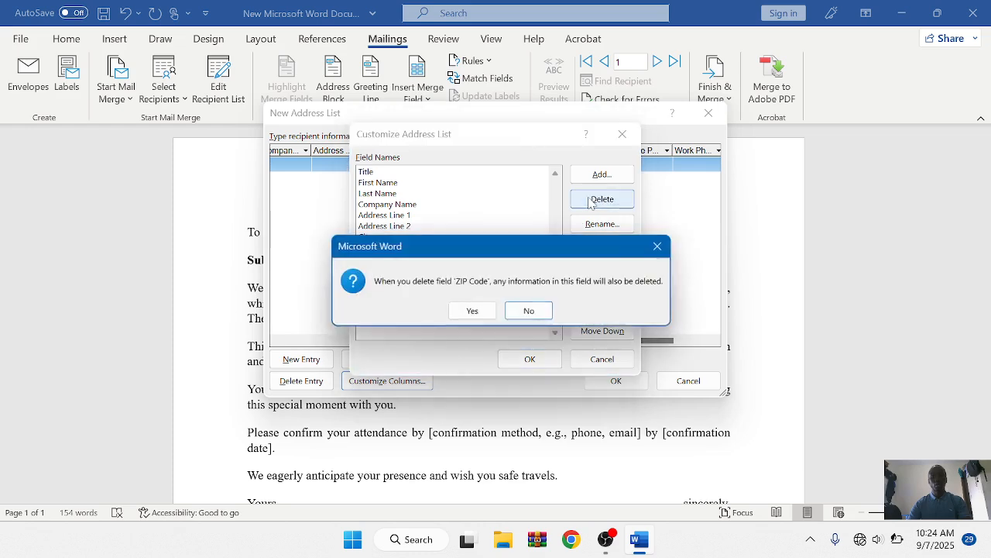
pyautogui.click(472, 311)
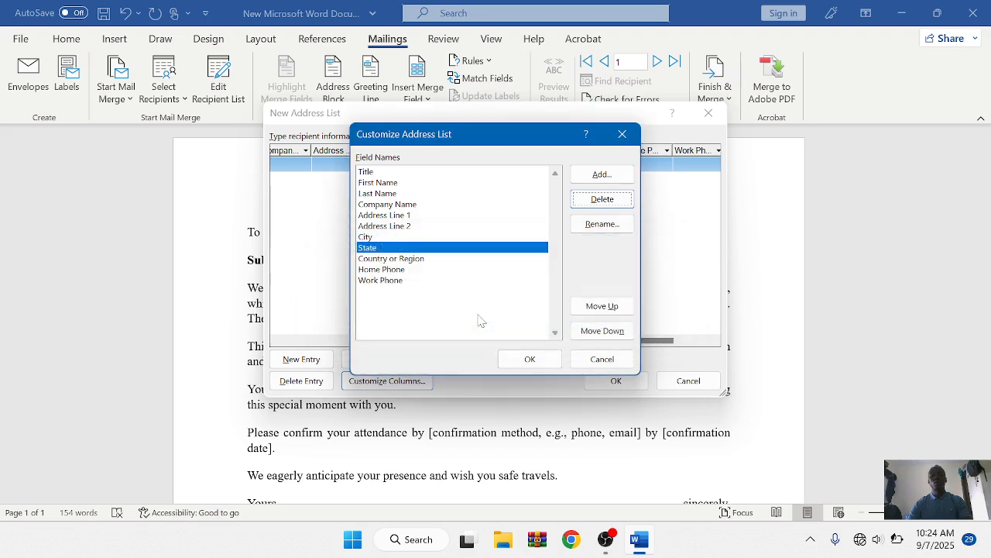
pyautogui.click(405, 226)
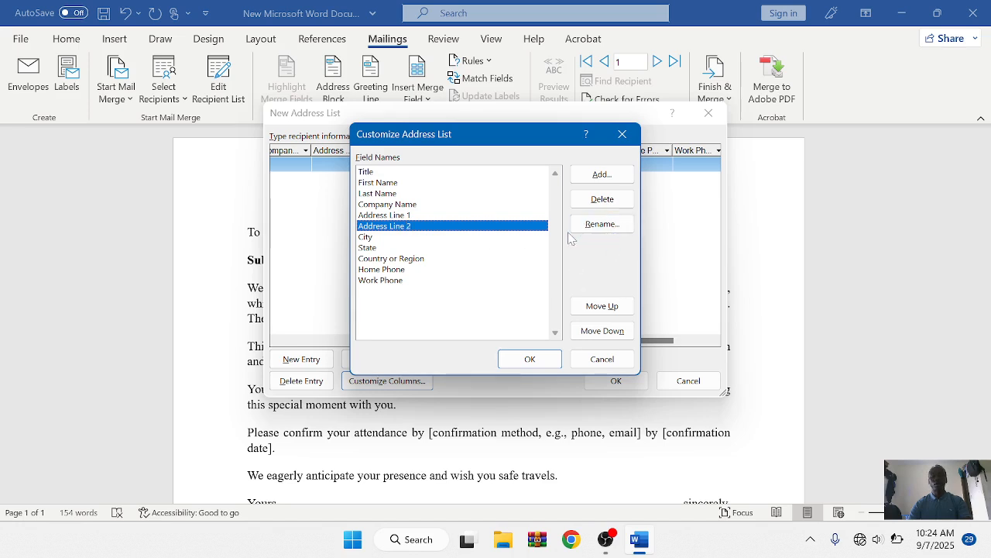
# Step: Add a field named 'district' after Address Line 2 and close Customize Address List
pyautogui.click(602, 175)
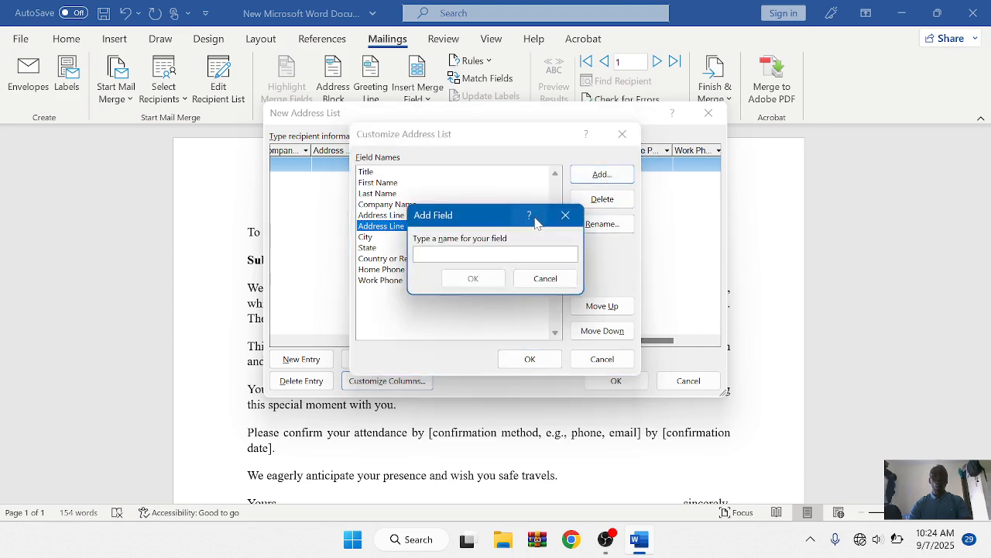
pyautogui.write('d')
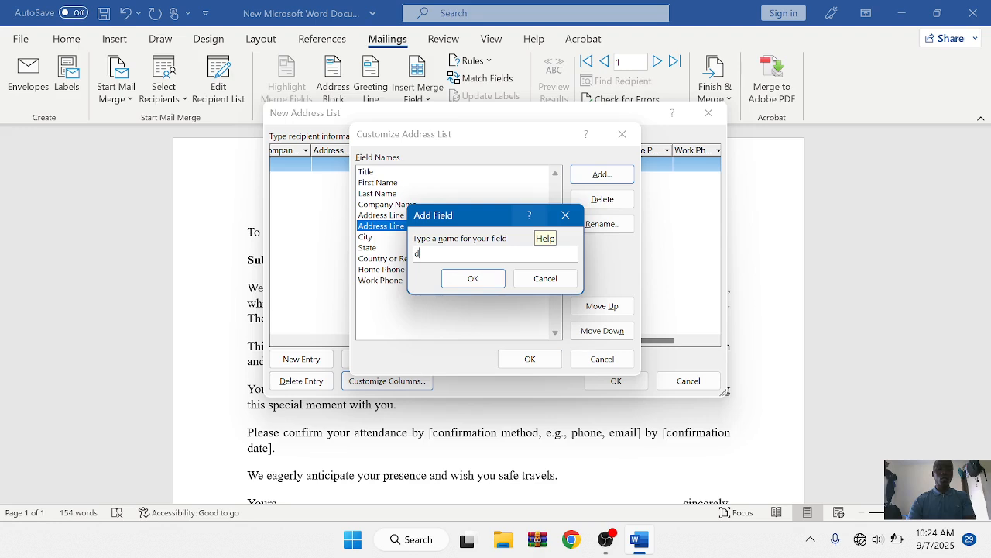
pyautogui.write('istrict')
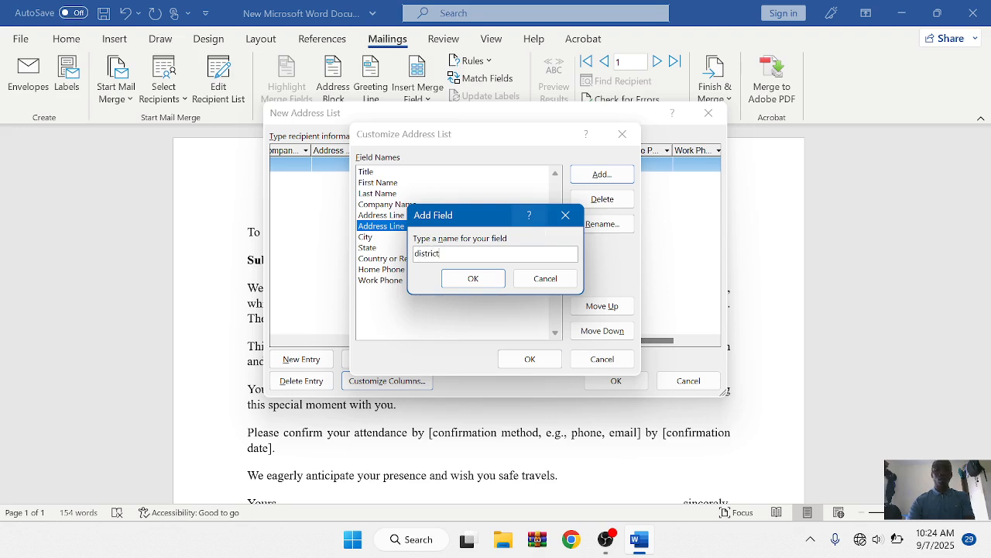
pyautogui.click(473, 279)
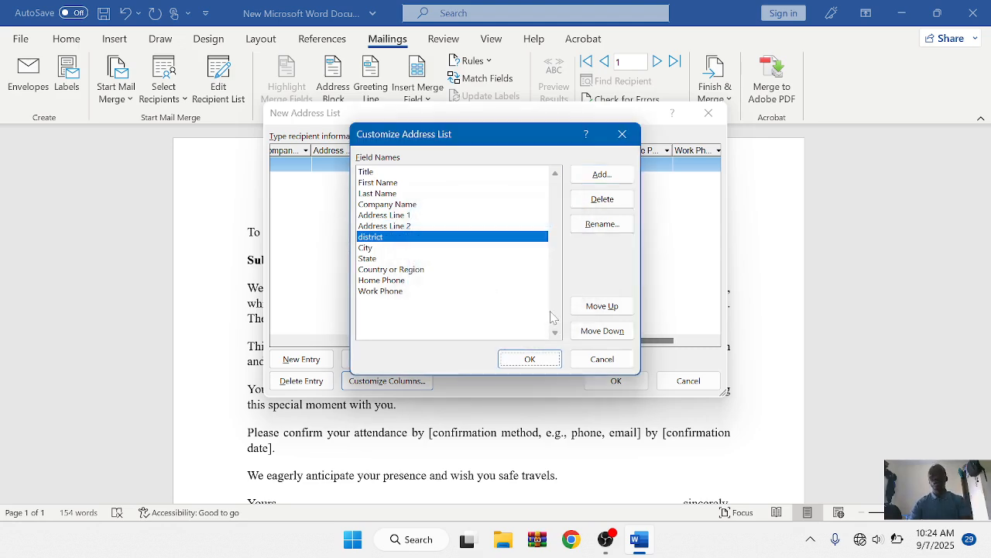
pyautogui.click(527, 359)
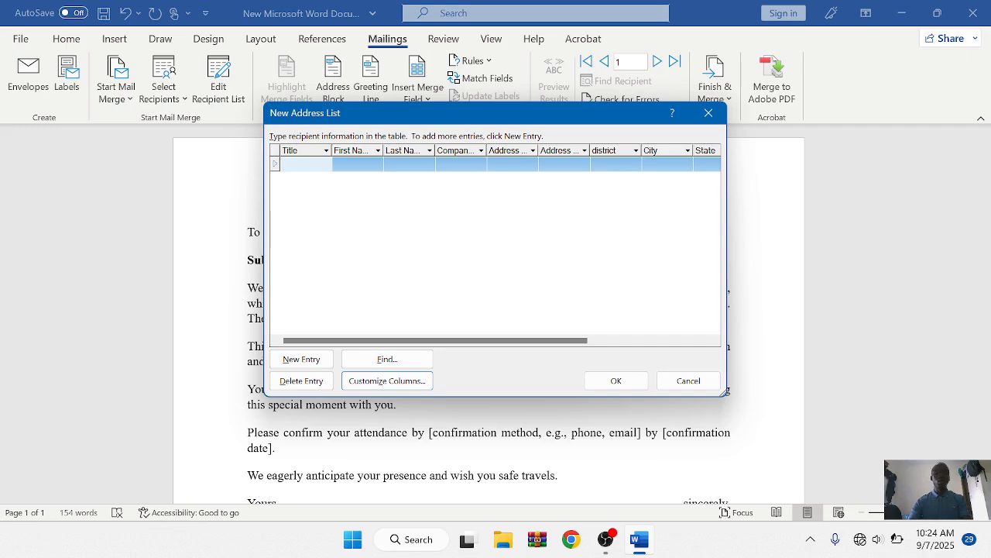
# Step: Enter title Mr and the recipient's first name in the first row
pyautogui.write('Mr')
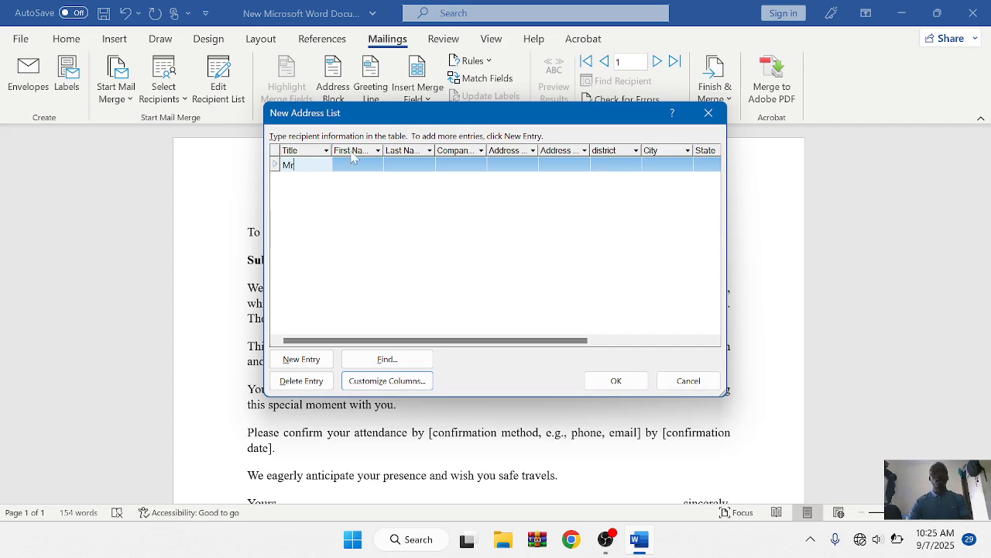
pyautogui.press('Tab')
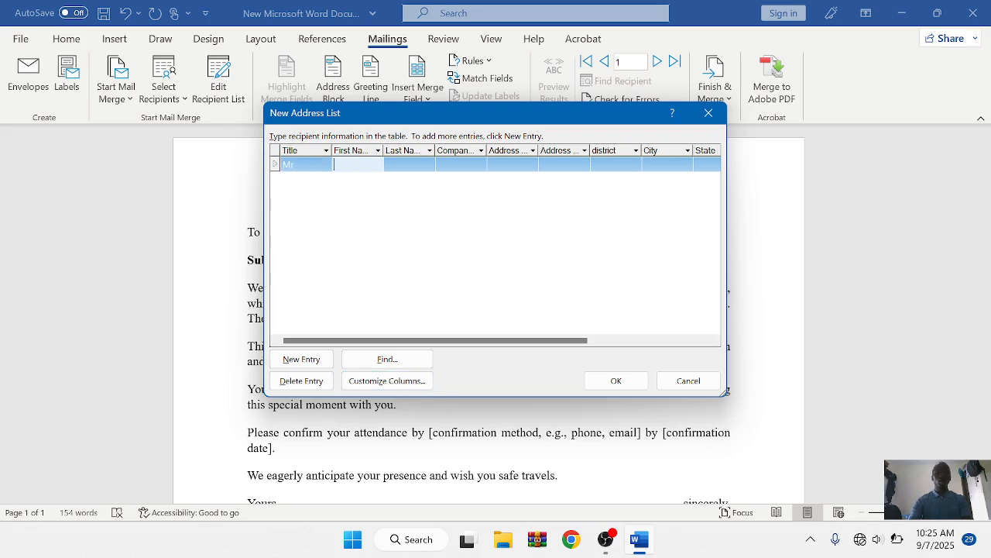
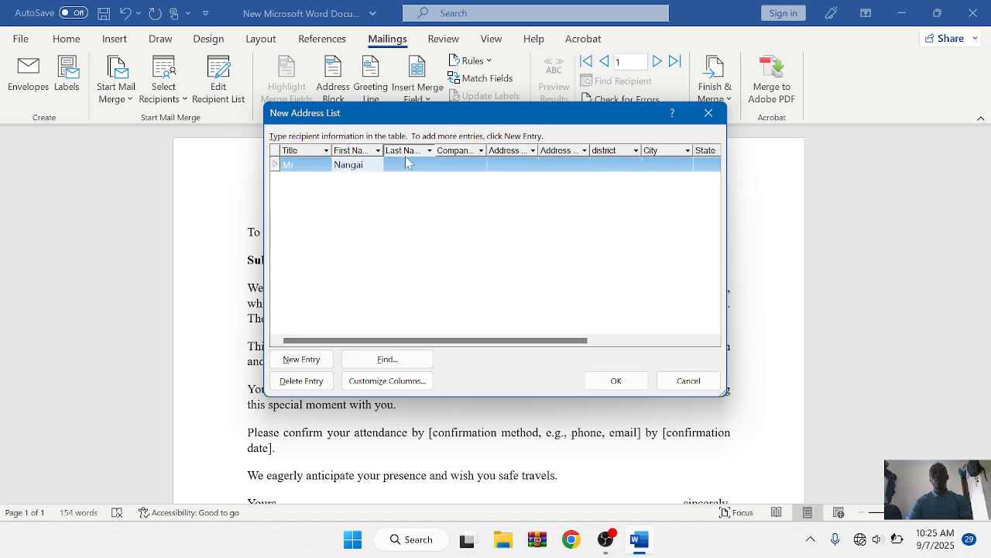
pyautogui.hotkey('shift', 'Tab')
pyautogui.hotkey('shift', 'Tab')
pyautogui.write('C')
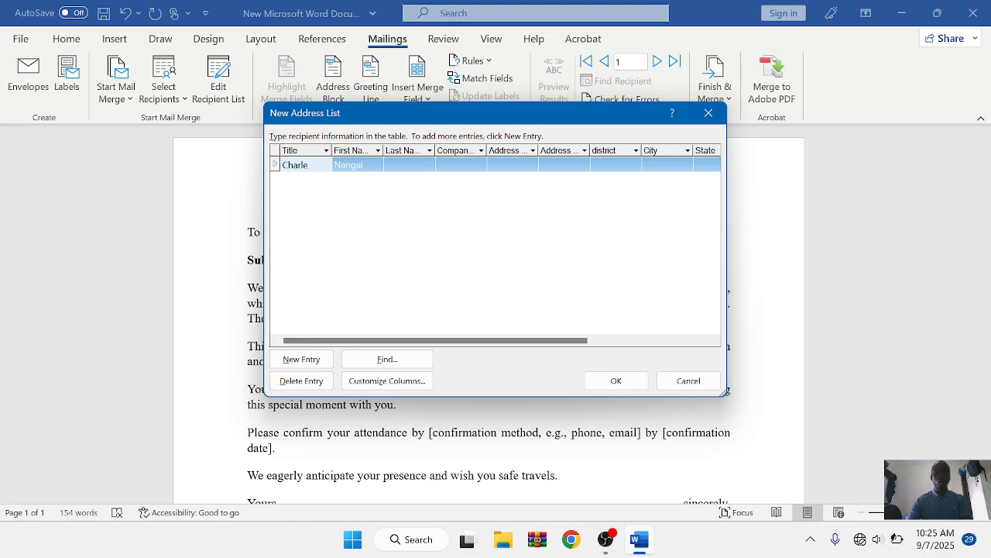
pyautogui.click(305, 166)
pyautogui.click(305, 166)
pyautogui.press('BackSpace')
pyautogui.press('BackSpace')
pyautogui.press('BackSpace')
pyautogui.press('BackSpace')
pyautogui.press('BackSpace')
pyautogui.press('BackSpace')
pyautogui.write('Mr')
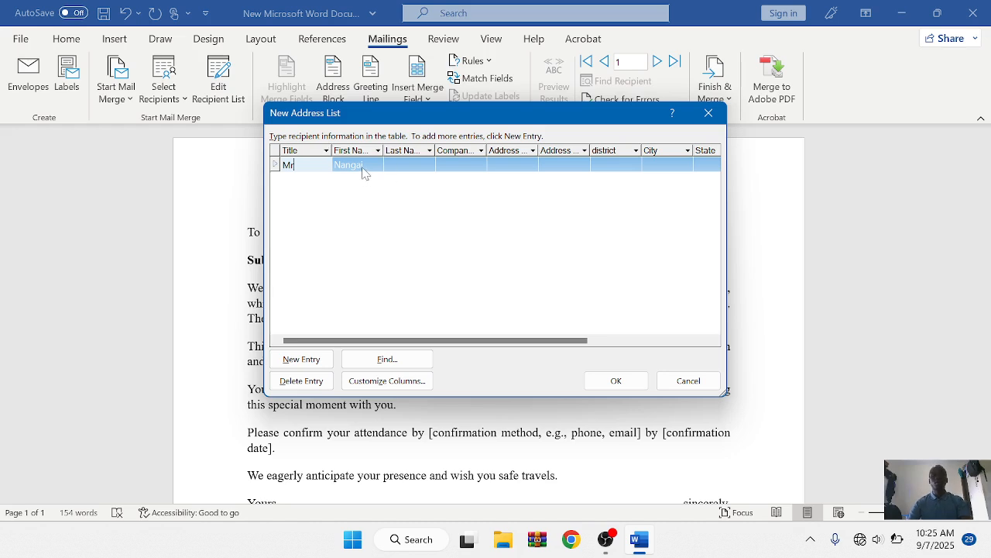
# Step: Enter the recipient's last name and add a blank second recipient row
pyautogui.click(405, 163)
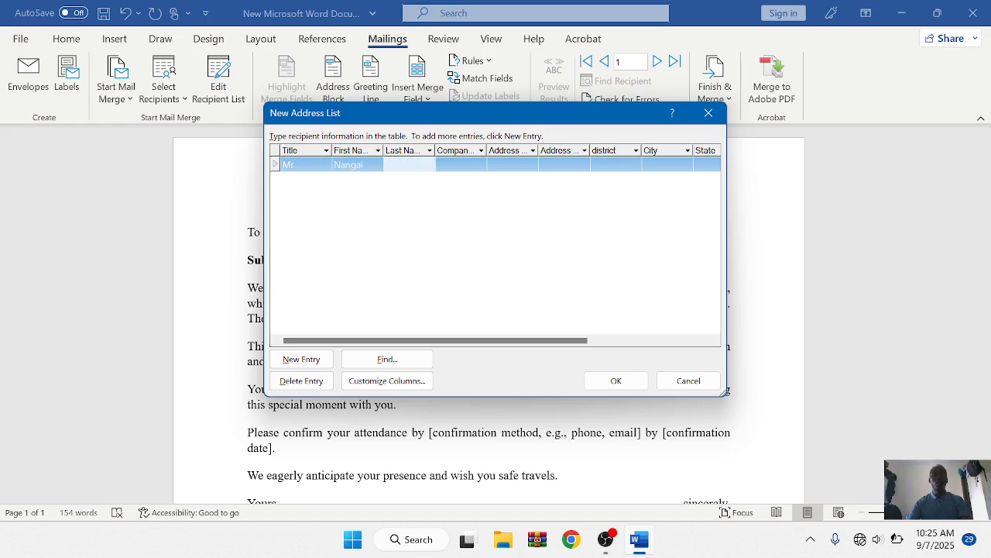
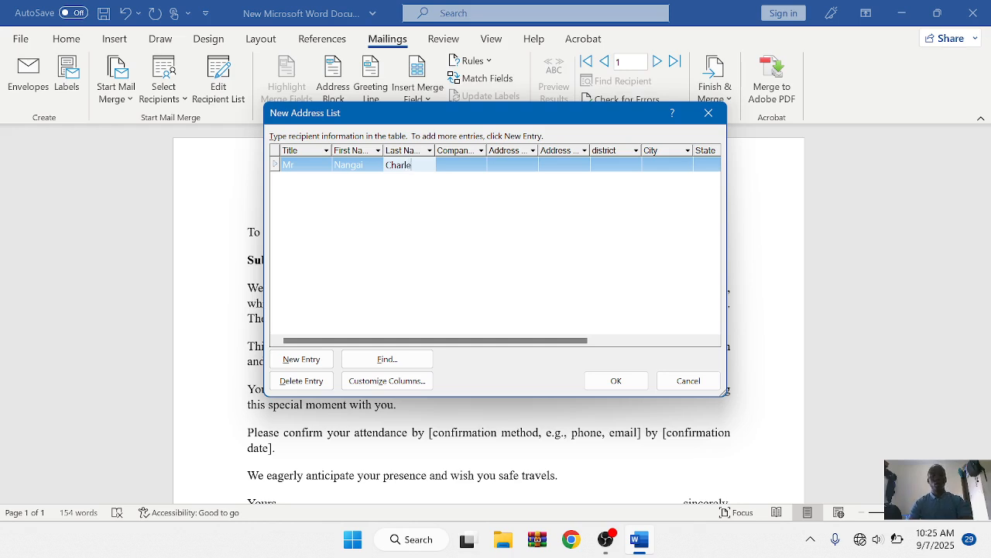
pyautogui.press('Tab')
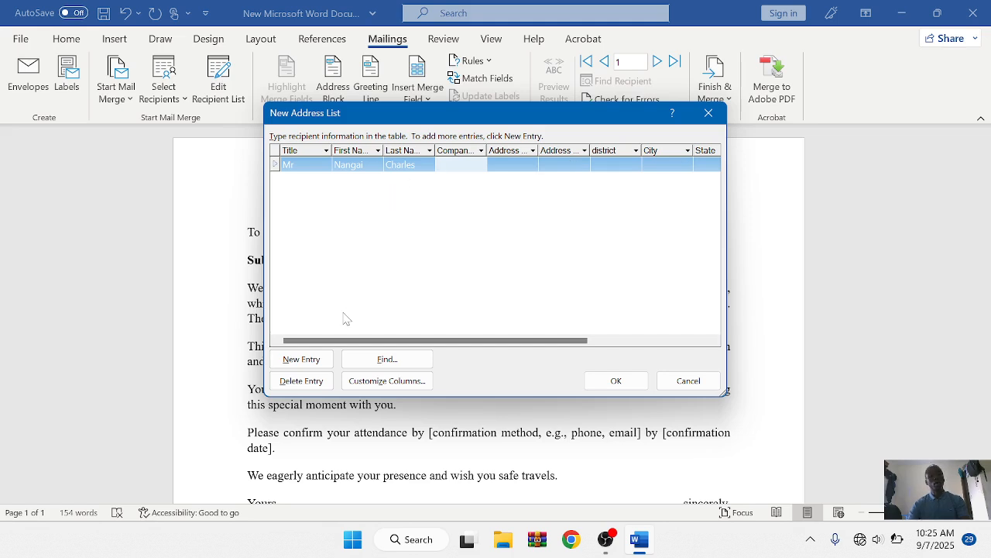
pyautogui.click(309, 363)
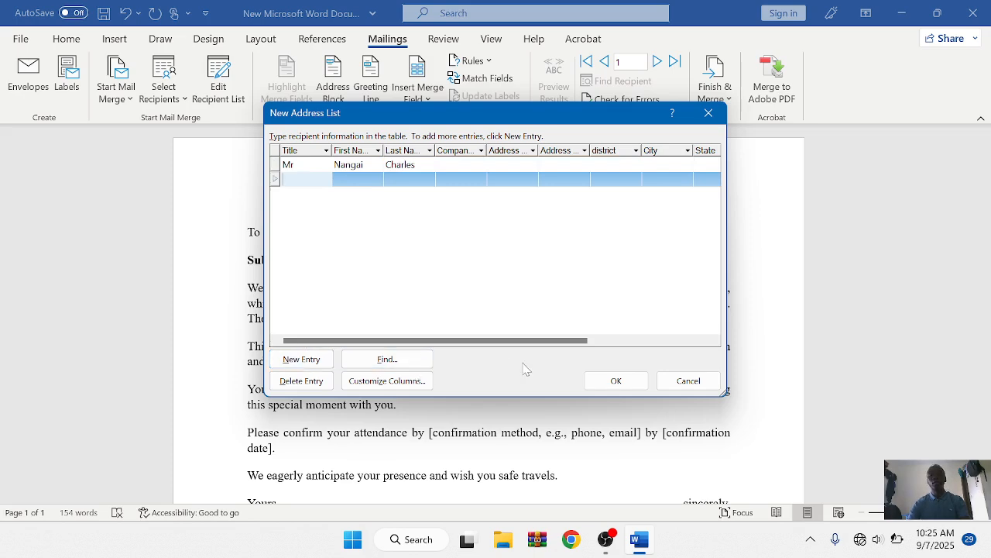
# Step: Save the recipient list as the data source file 'sacds'
pyautogui.click(612, 381)
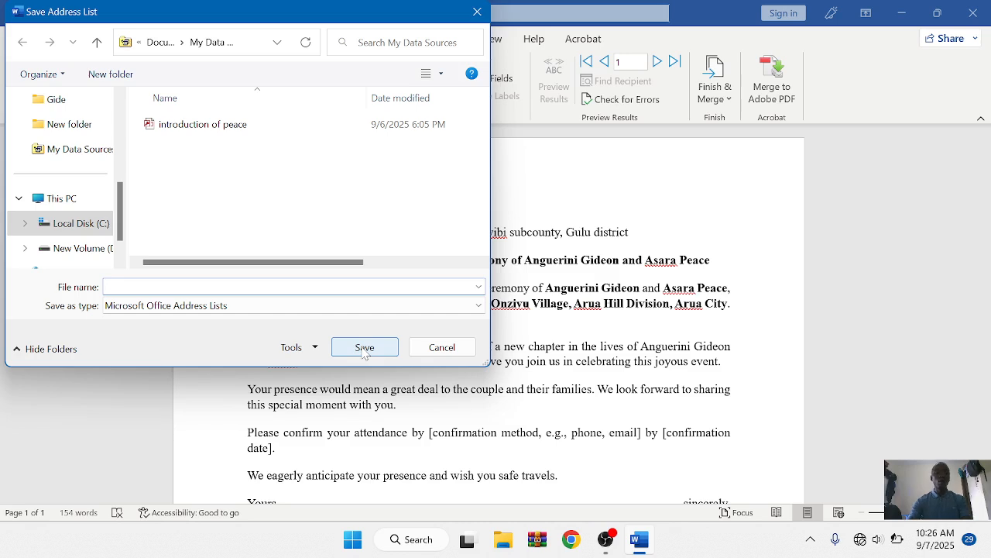
pyautogui.write('sacds')
pyautogui.click(365, 347)
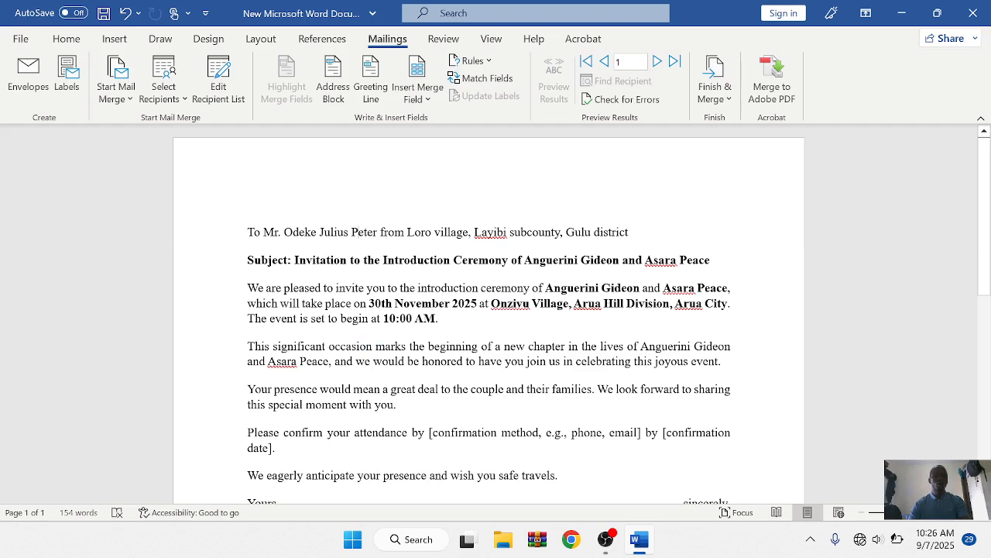
# Step: Attach the invitation letter data file from the Desktop as an existing recipient list
pyautogui.click(187, 105)
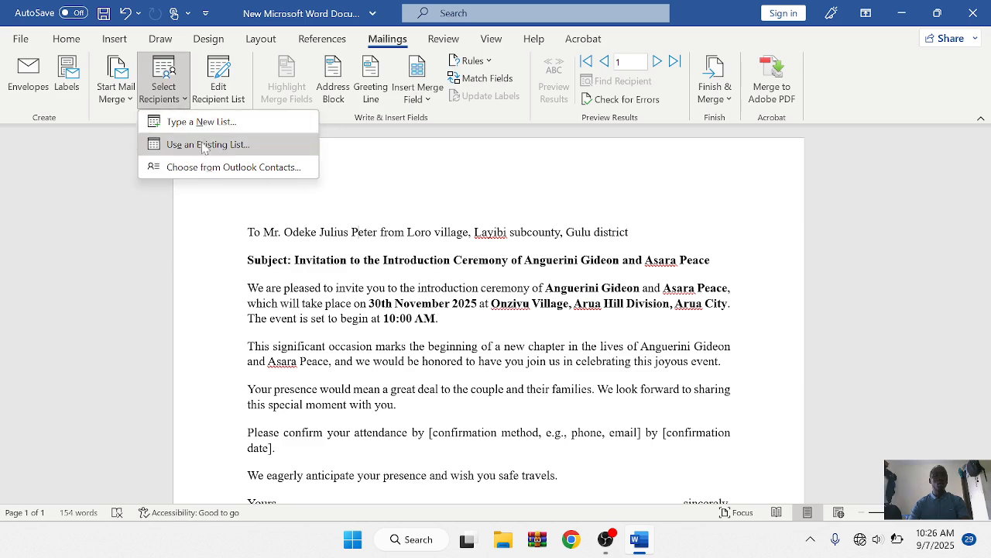
pyautogui.click(204, 145)
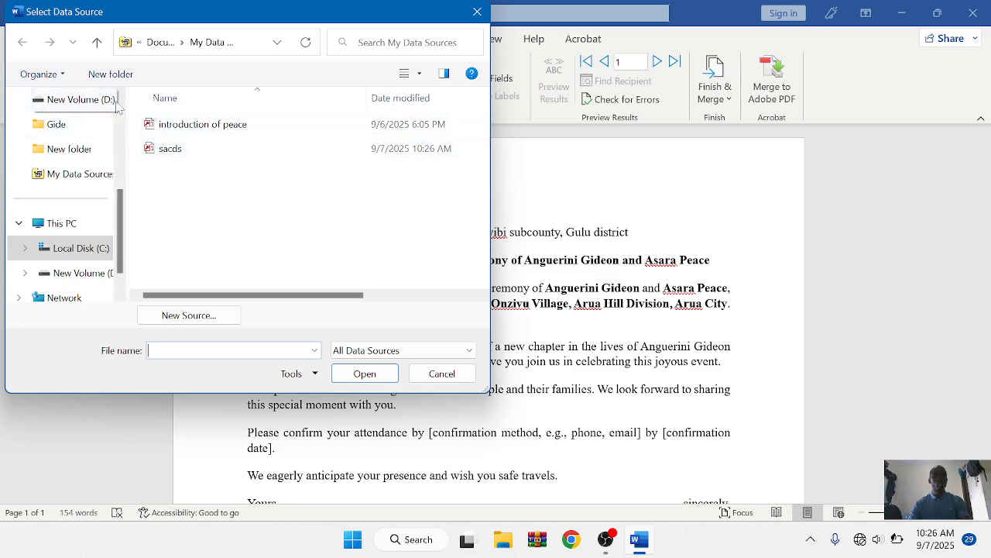
pyautogui.scroll(5, 119, 106)
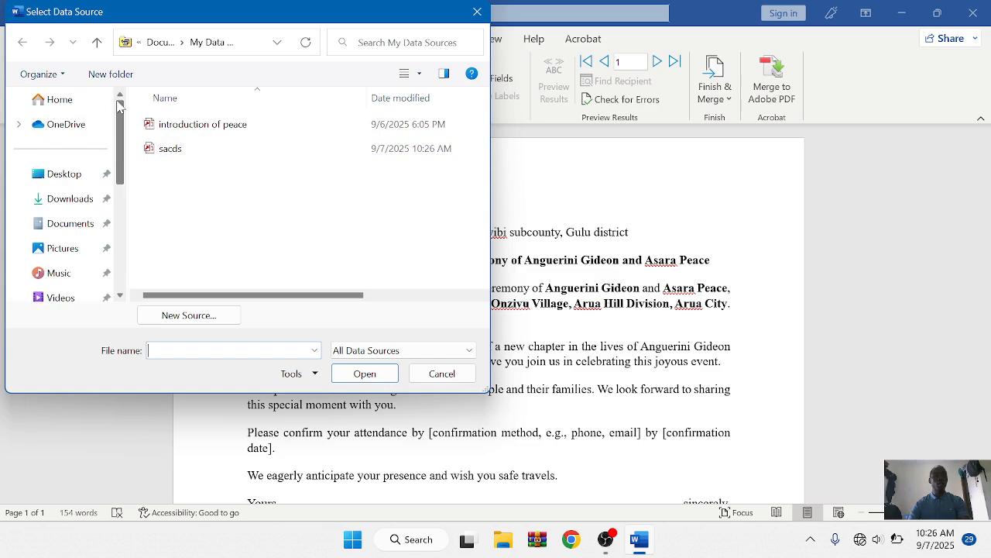
pyautogui.click(65, 177)
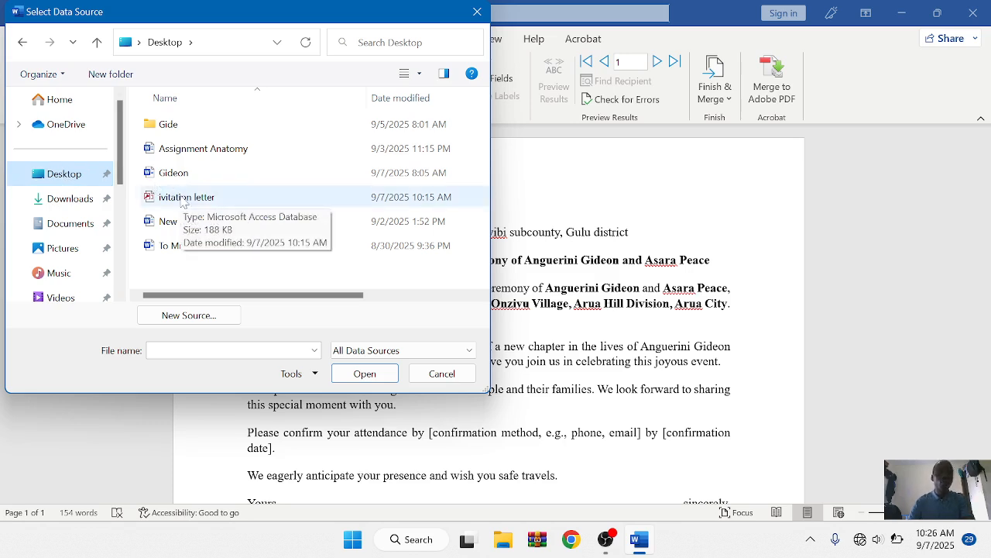
pyautogui.click(183, 199)
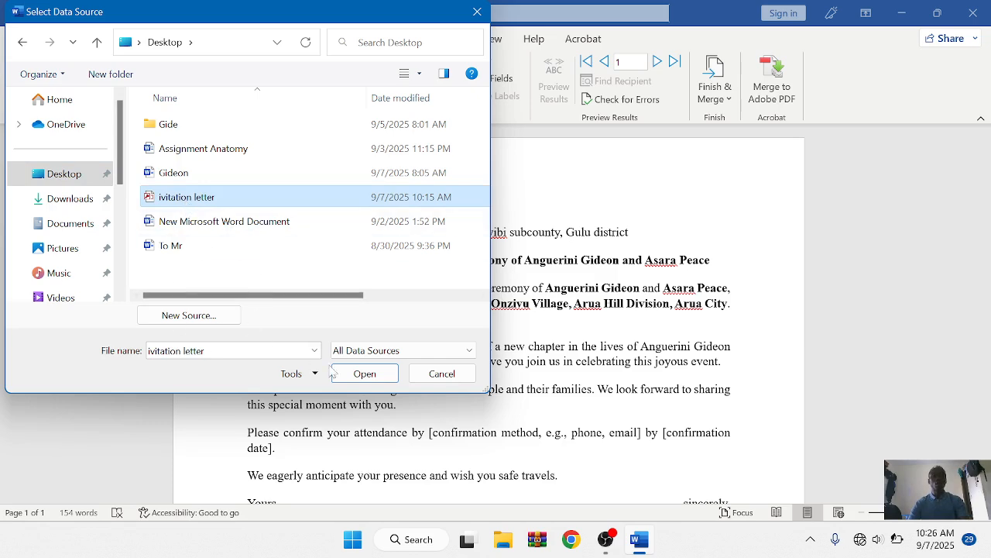
pyautogui.click(352, 375)
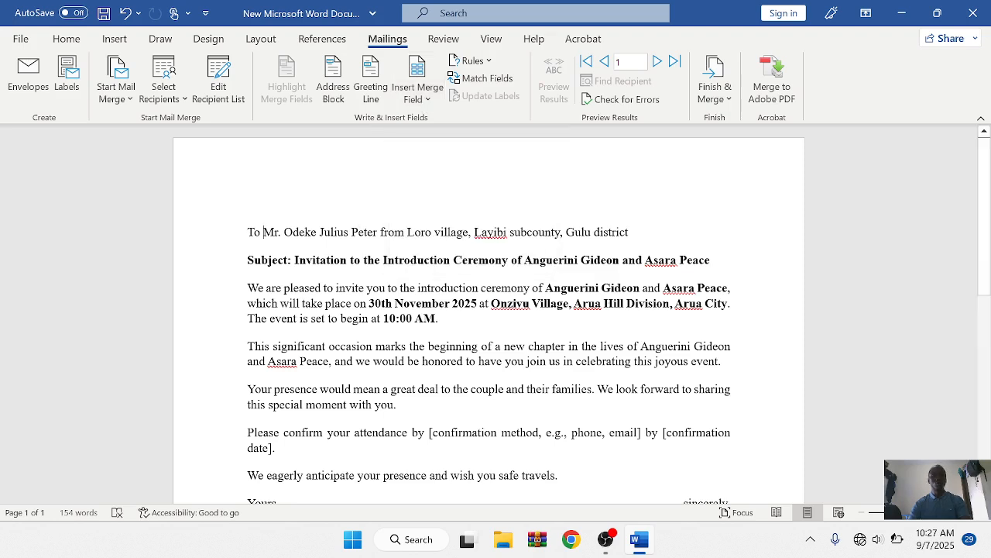
# Step: Replace 'Mr.' on the first line with the «Title» merge field
pyautogui.moveTo(264, 233); pyautogui.dragTo(278, 232)
pyautogui.hotkey('shift', 'Right')
pyautogui.hotkey('shift', 'Right')
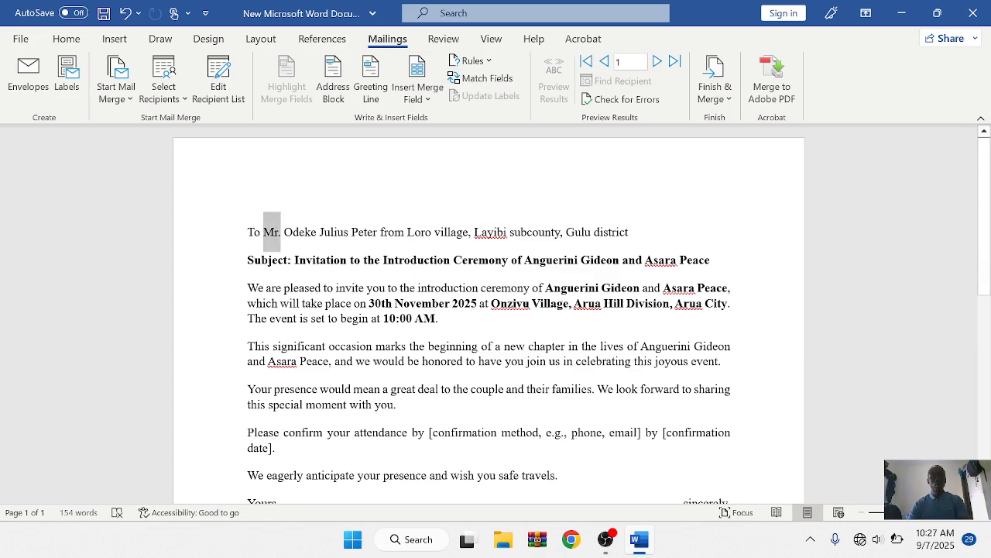
pyautogui.hotkey('shift', 'Left')
pyautogui.hotkey('shift', 'Left')
pyautogui.hotkey('shift', 'Right')
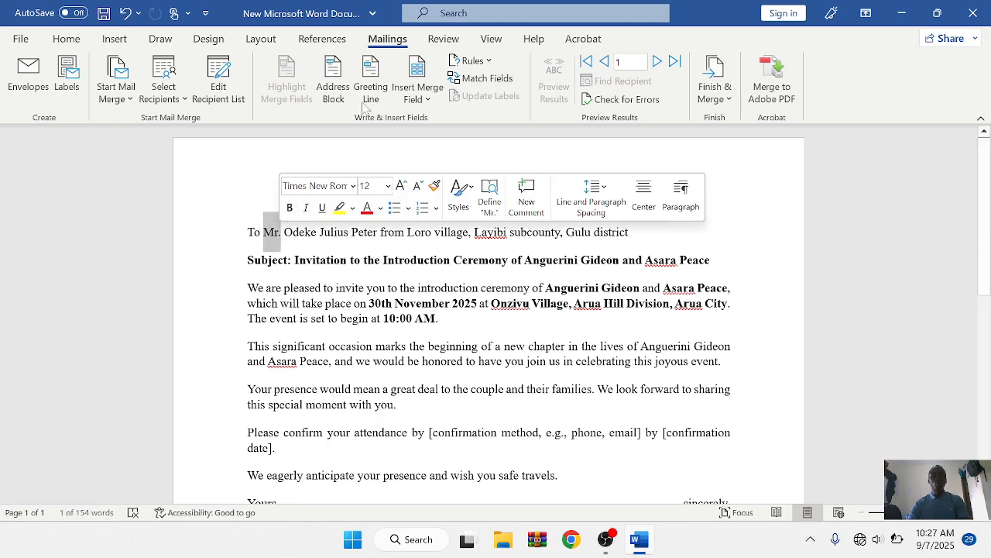
pyautogui.click(426, 99)
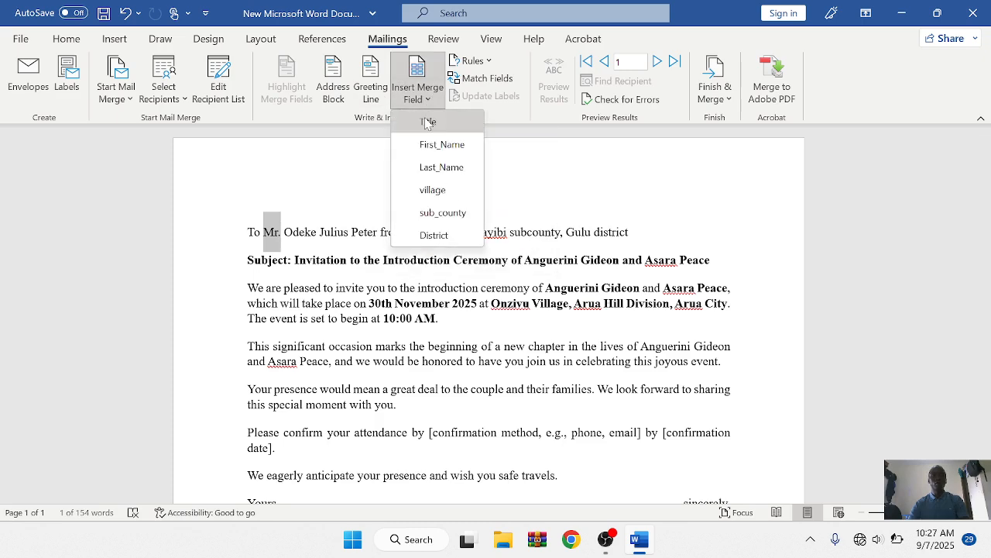
pyautogui.click(427, 122)
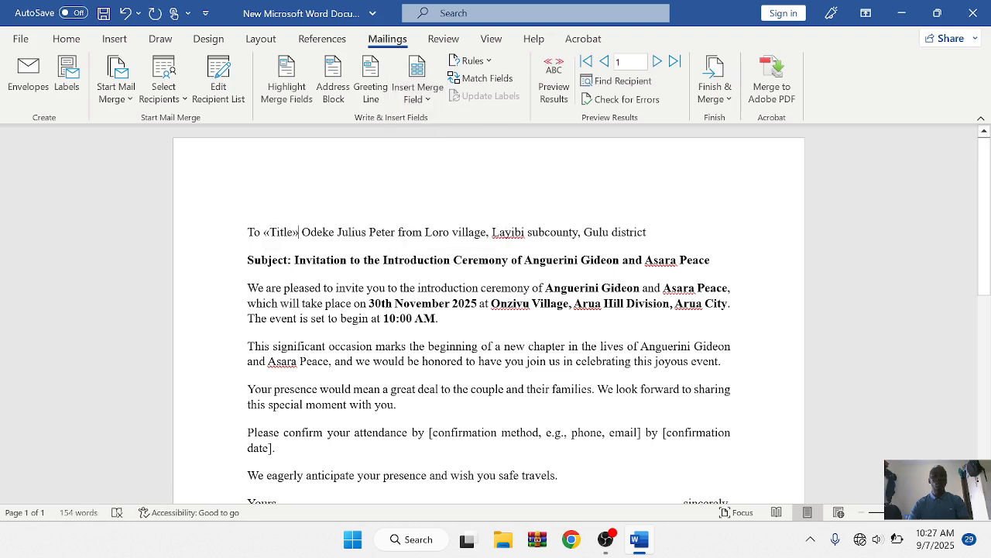
pyautogui.moveTo(302, 231); pyautogui.dragTo(334, 233)
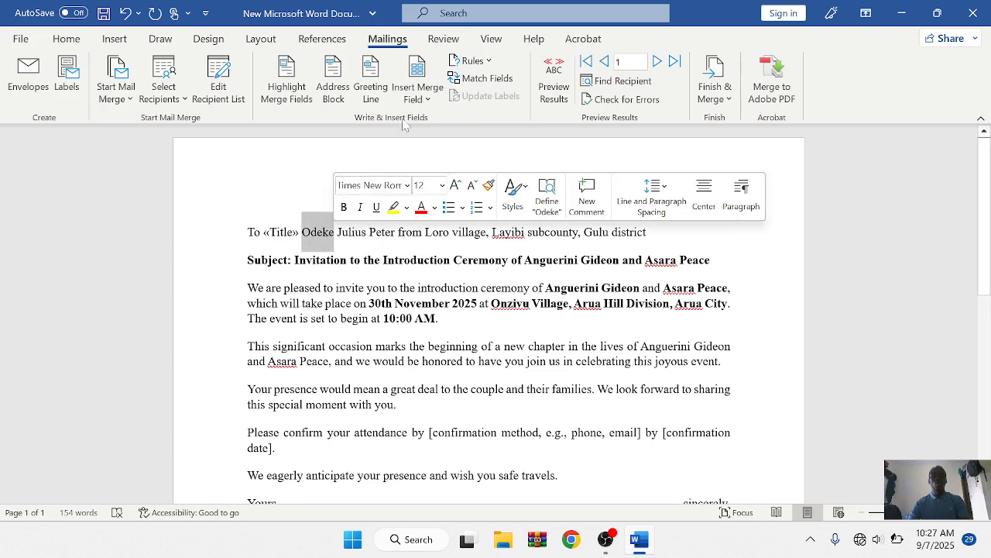
pyautogui.click(430, 101)
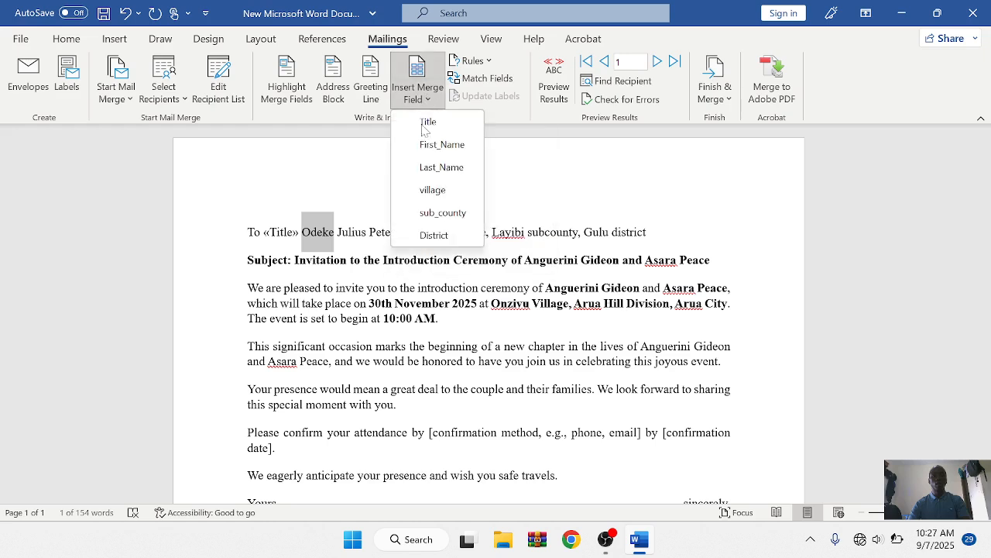
pyautogui.click(422, 141)
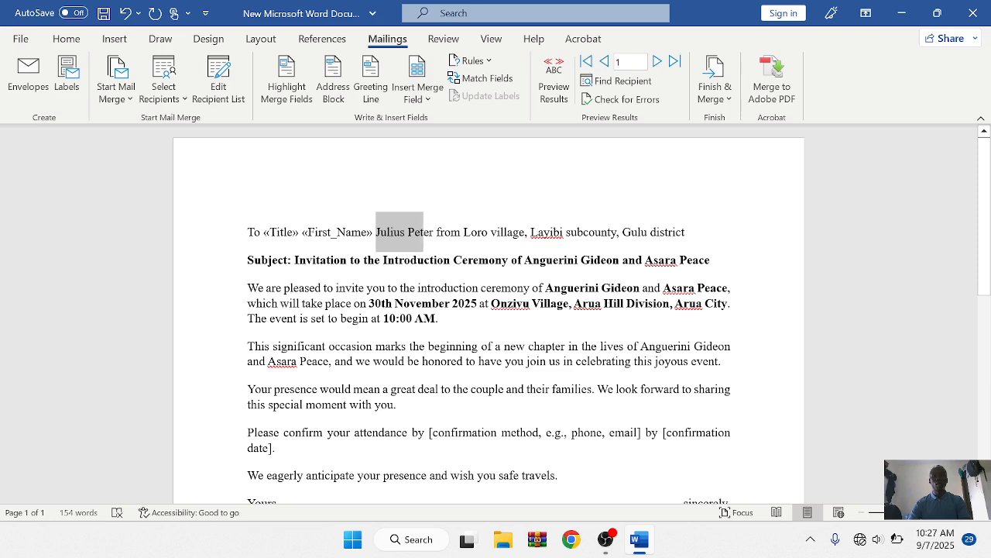
pyautogui.moveTo(432, 233); pyautogui.dragTo(433, 233)
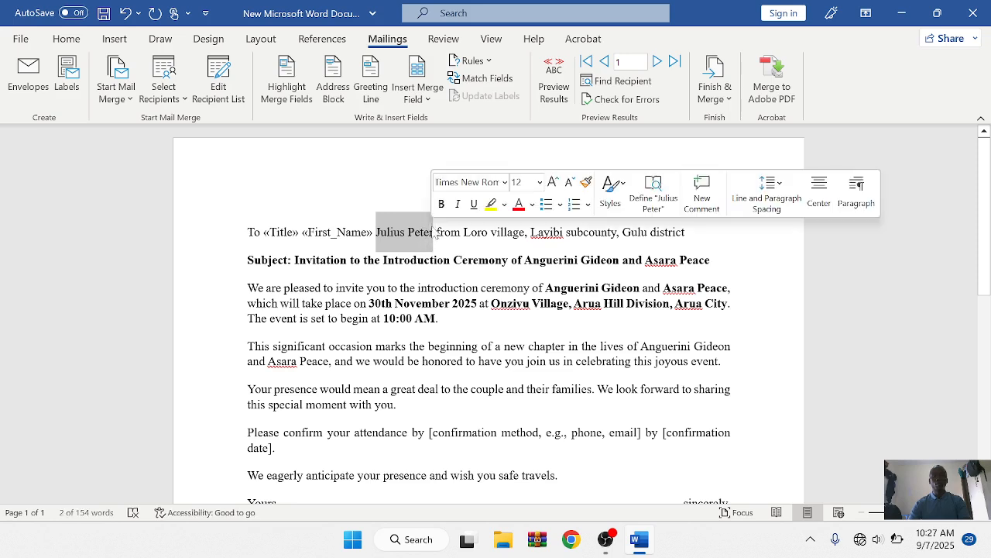
pyautogui.click(430, 98)
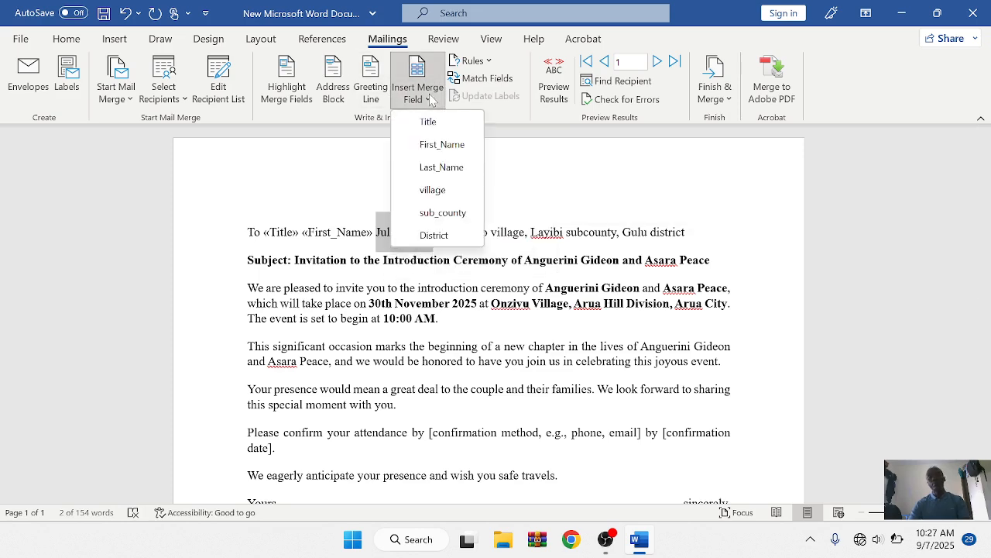
pyautogui.click(439, 168)
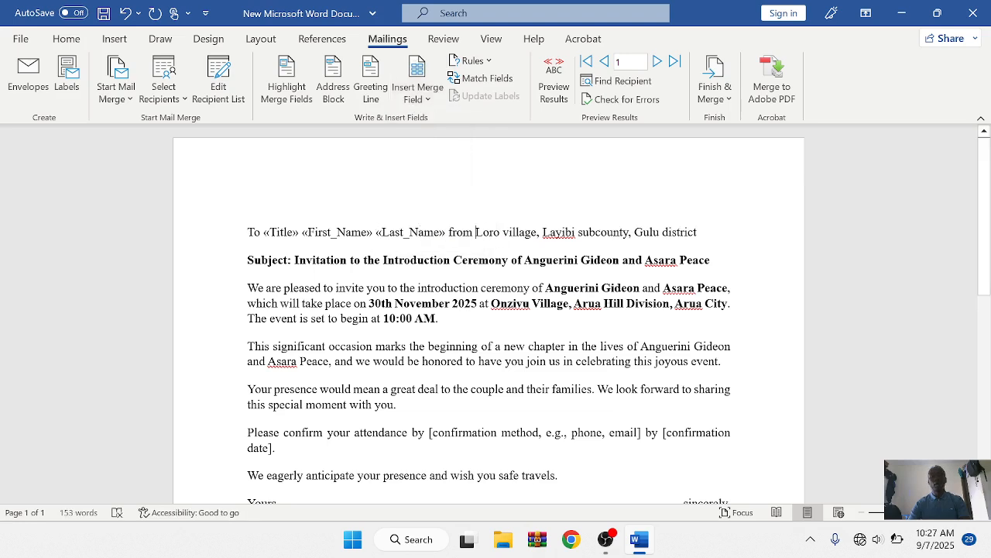
pyautogui.moveTo(476, 233); pyautogui.dragTo(500, 233)
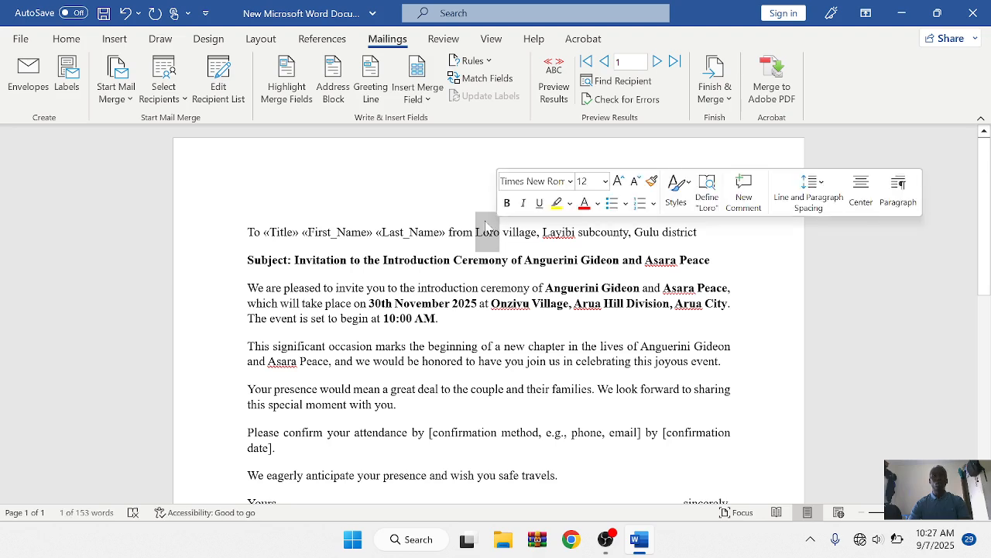
# Step: Replace Loro with «village» and Layibi with the «sub_county» merge field
pyautogui.click(425, 106)
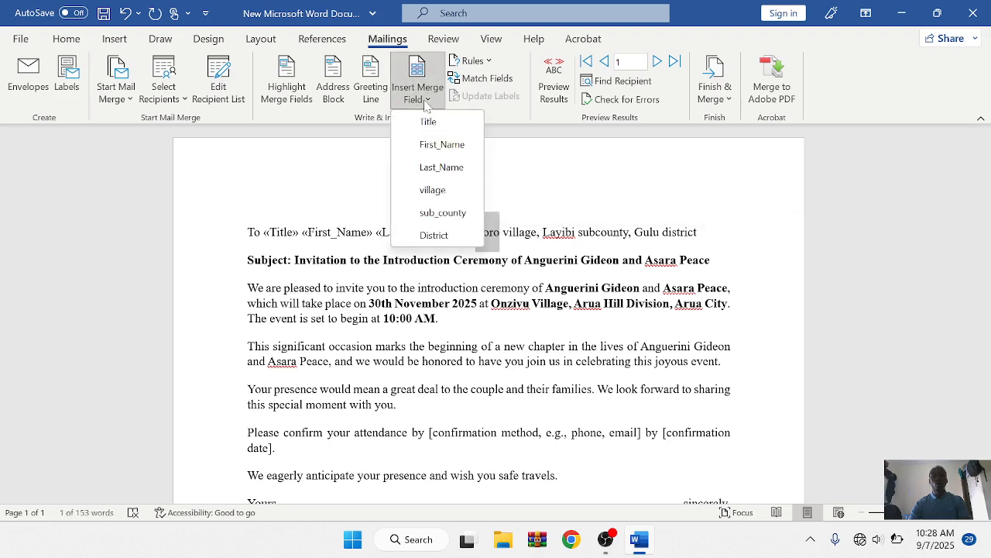
pyautogui.click(433, 190)
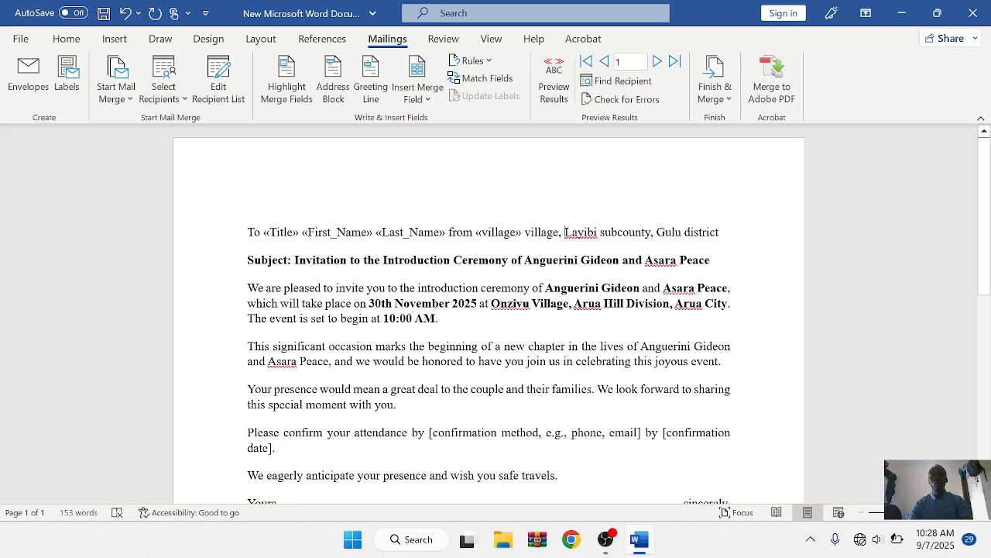
pyautogui.moveTo(565, 231); pyautogui.dragTo(597, 232)
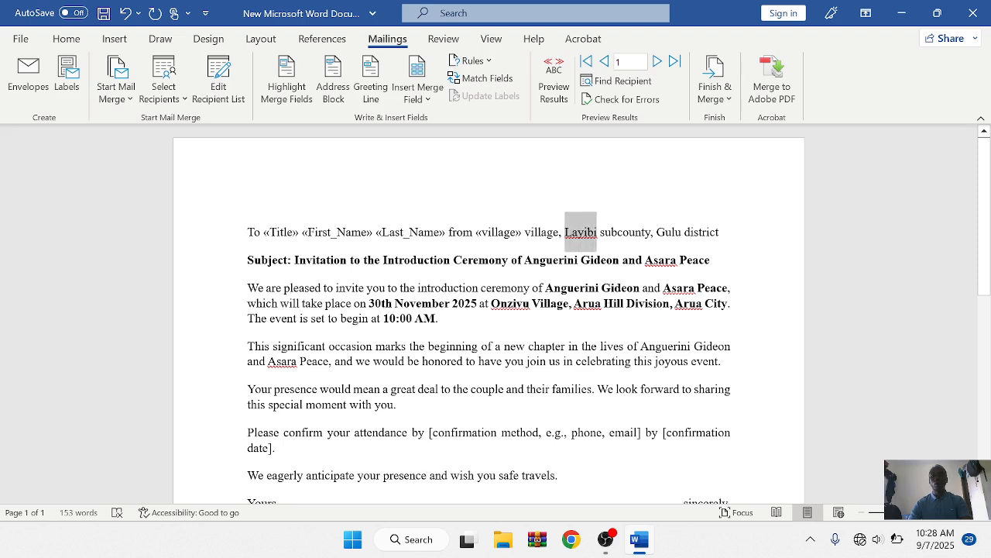
pyautogui.click(431, 102)
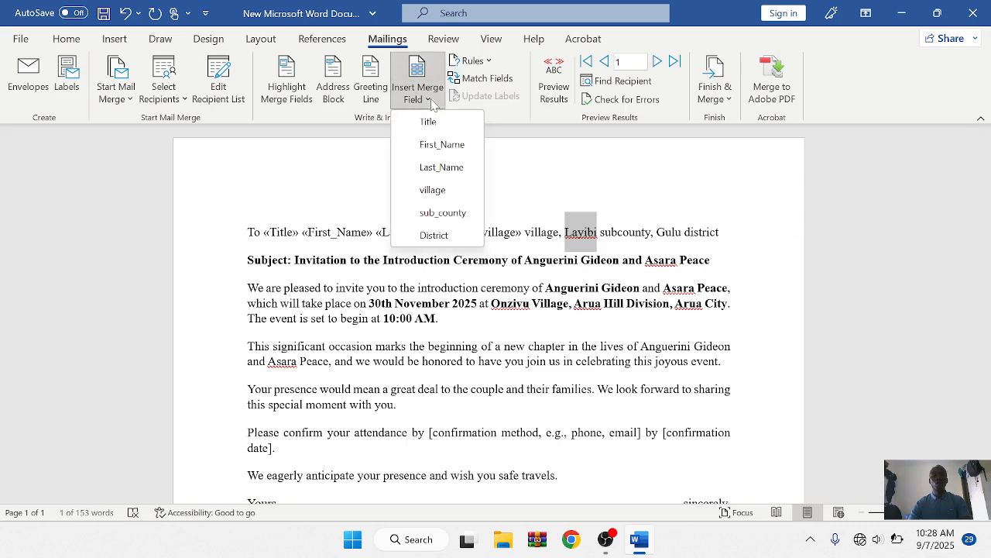
pyautogui.click(442, 213)
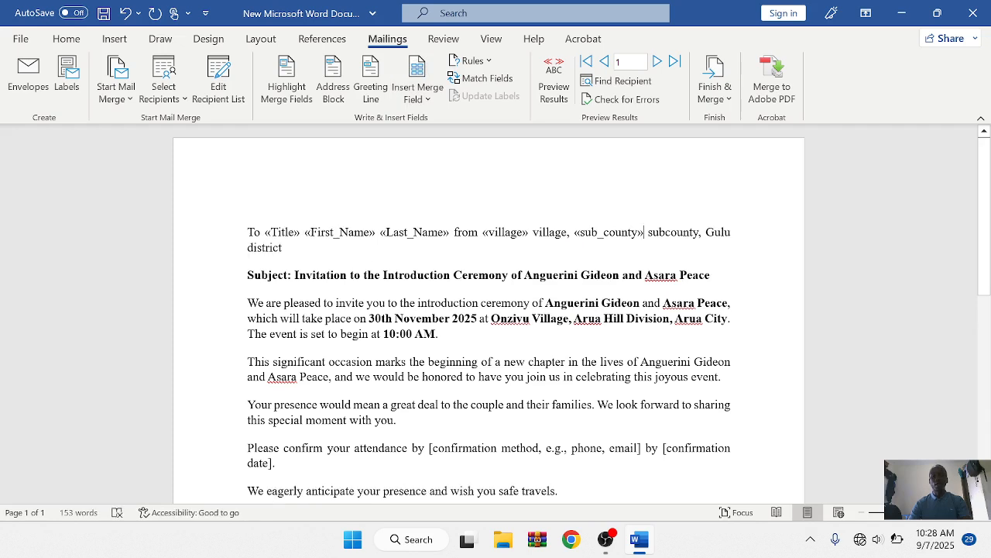
# Step: Replace Gulu with the «District» merge field and bring up the Finish & Merge options
pyautogui.moveTo(706, 233); pyautogui.dragTo(731, 232)
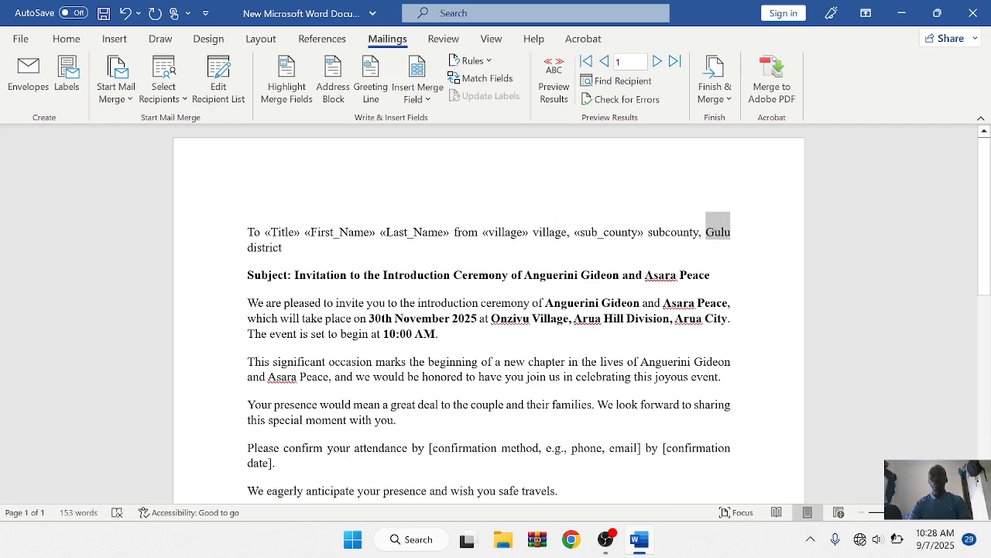
pyautogui.click(431, 101)
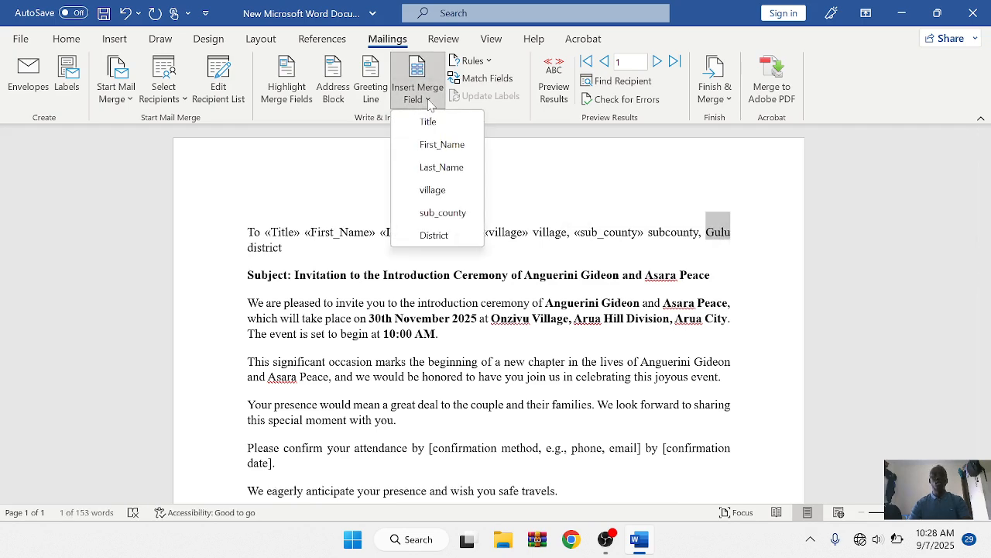
pyautogui.click(433, 236)
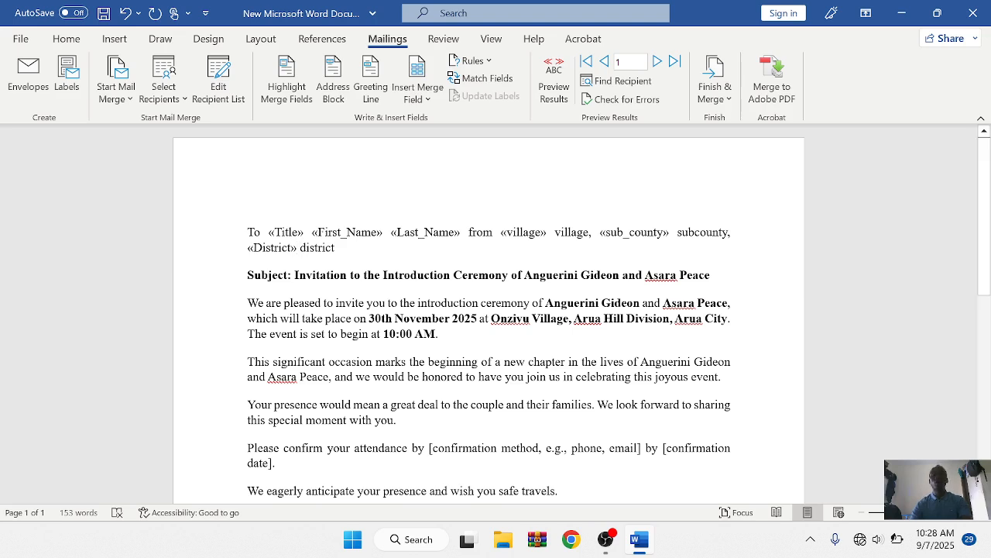
pyautogui.click(717, 101)
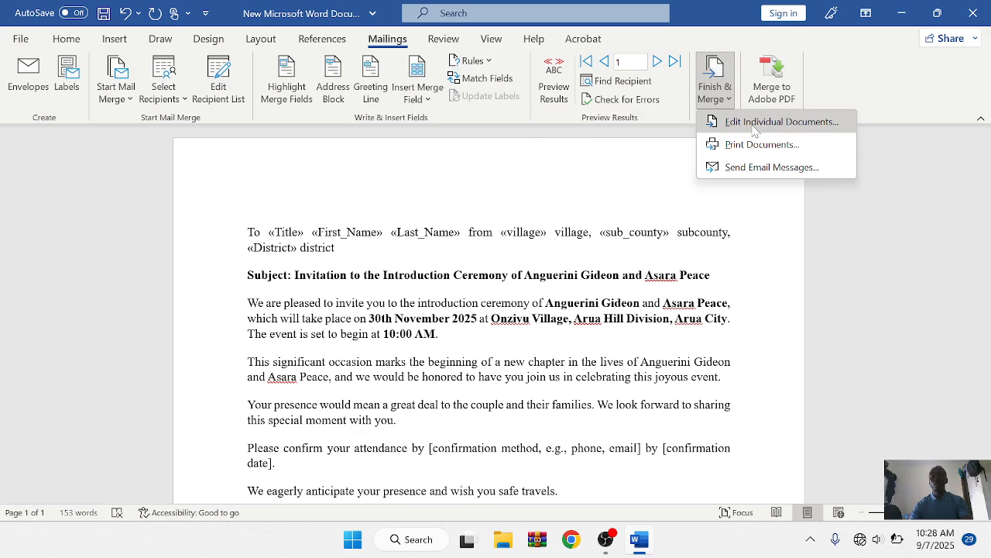
# Step: Merge all records into a new document with Edit Individual Documents
pyautogui.click(756, 124)
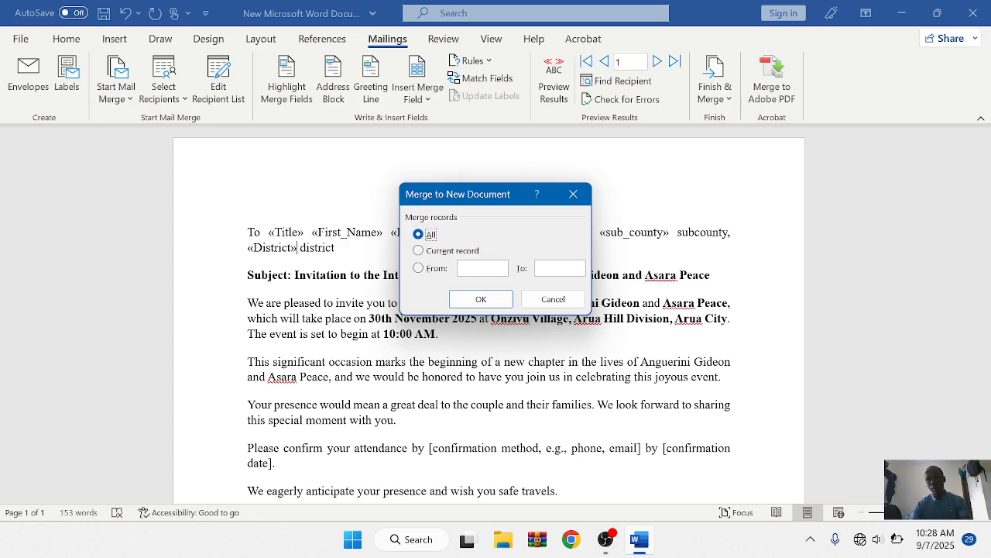
pyautogui.click(492, 301)
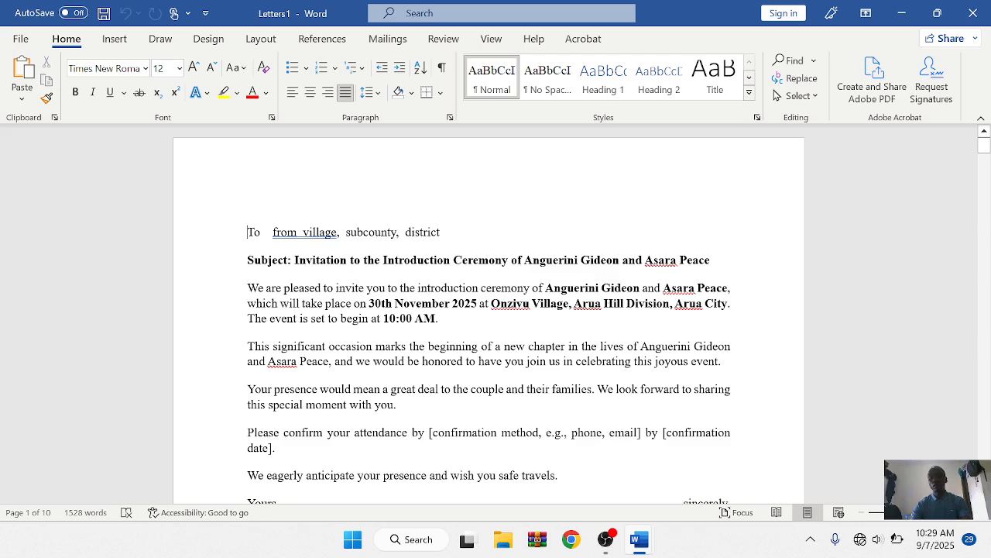
pyautogui.scroll(-4, 489, 318)
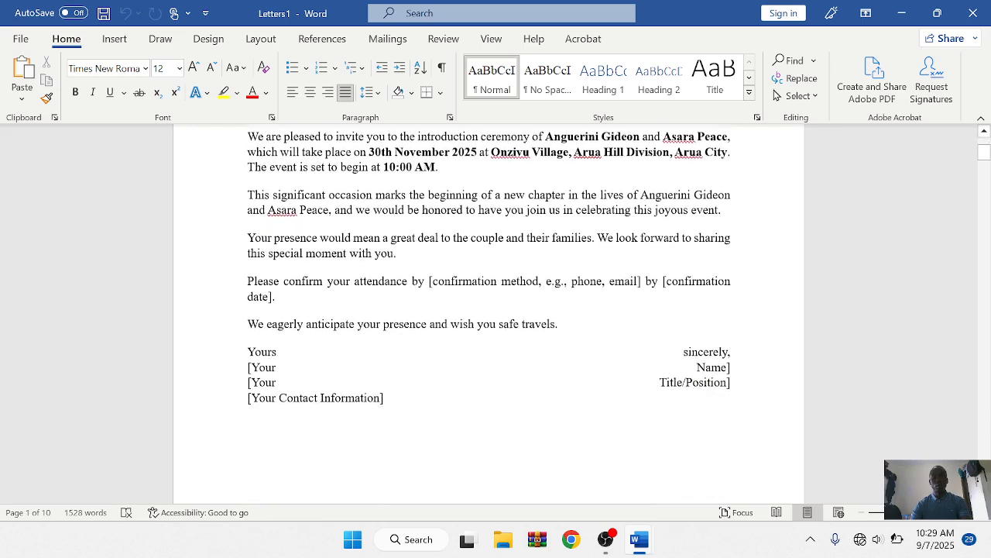
pyautogui.scroll(-8, 489, 317)
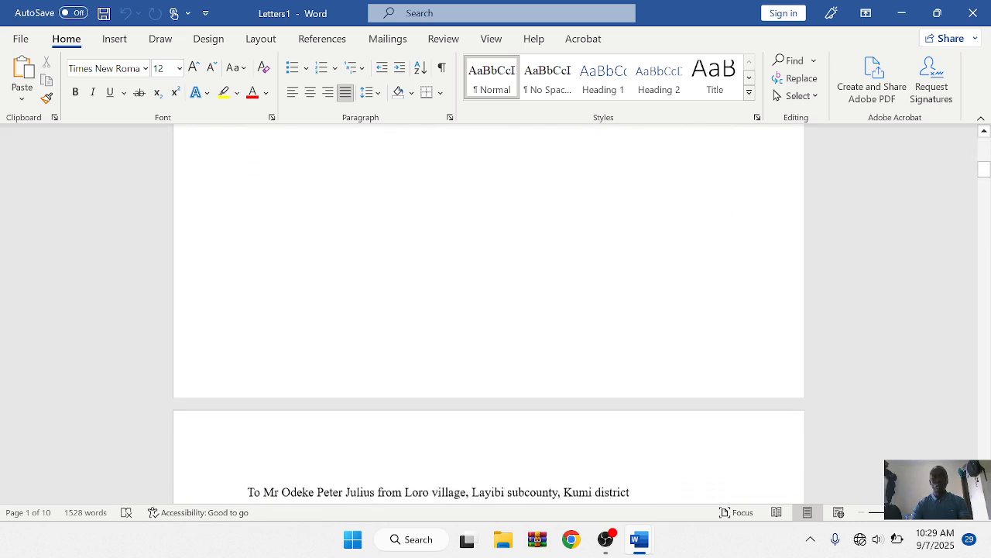
pyautogui.scroll(-4, 488, 318)
pyautogui.scroll(-3, 489, 317)
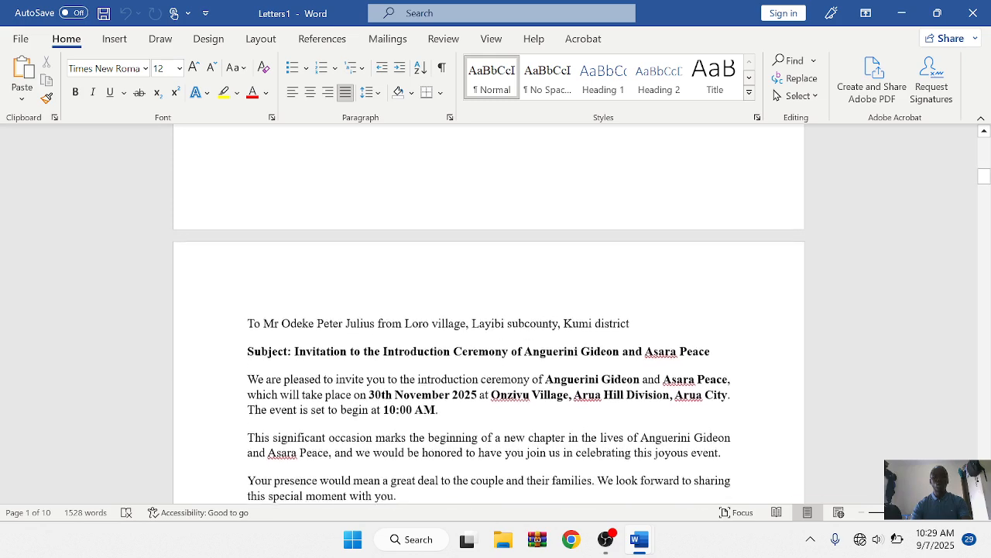
pyautogui.scroll(-1, 489, 317)
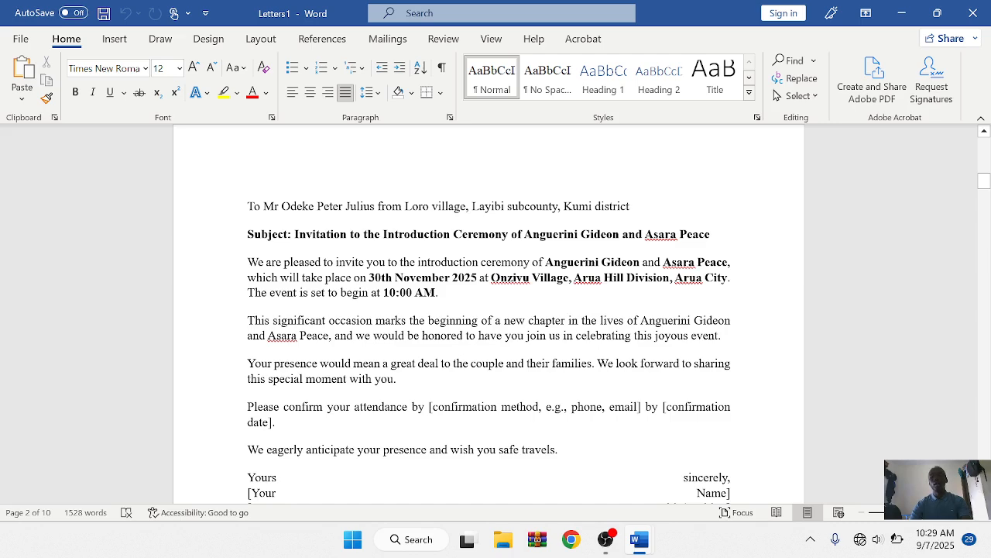
pyautogui.scroll(-5, 490, 316)
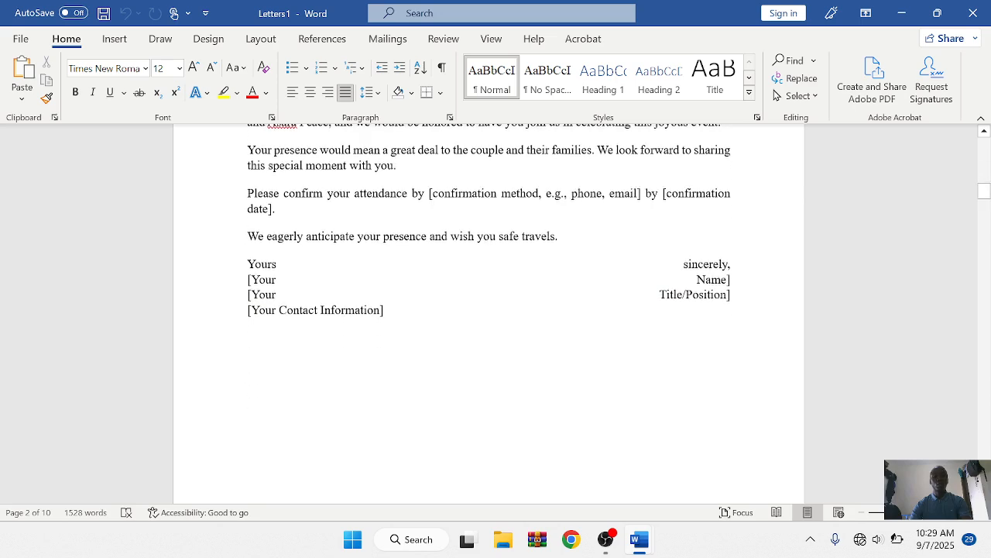
pyautogui.scroll(-10, 490, 316)
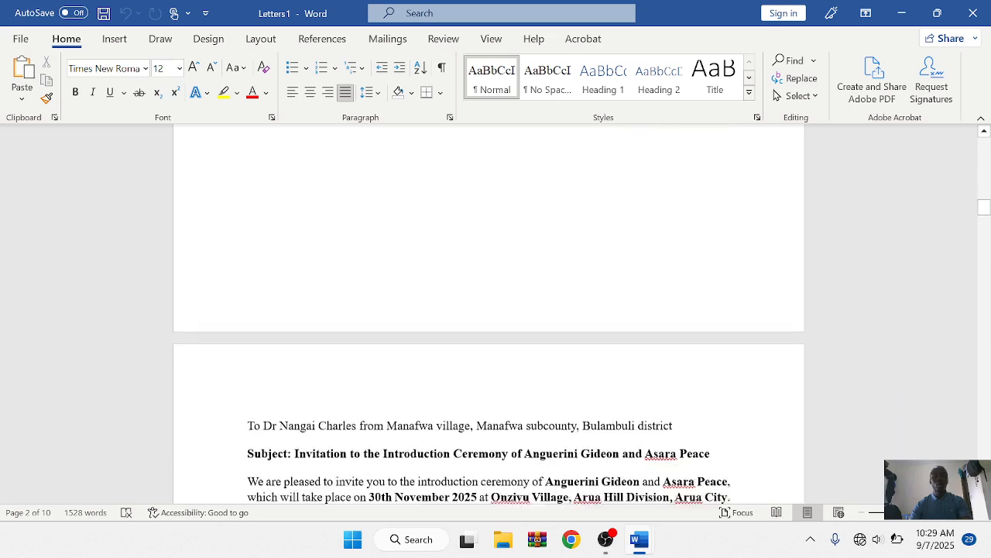
pyautogui.scroll(-3, 489, 315)
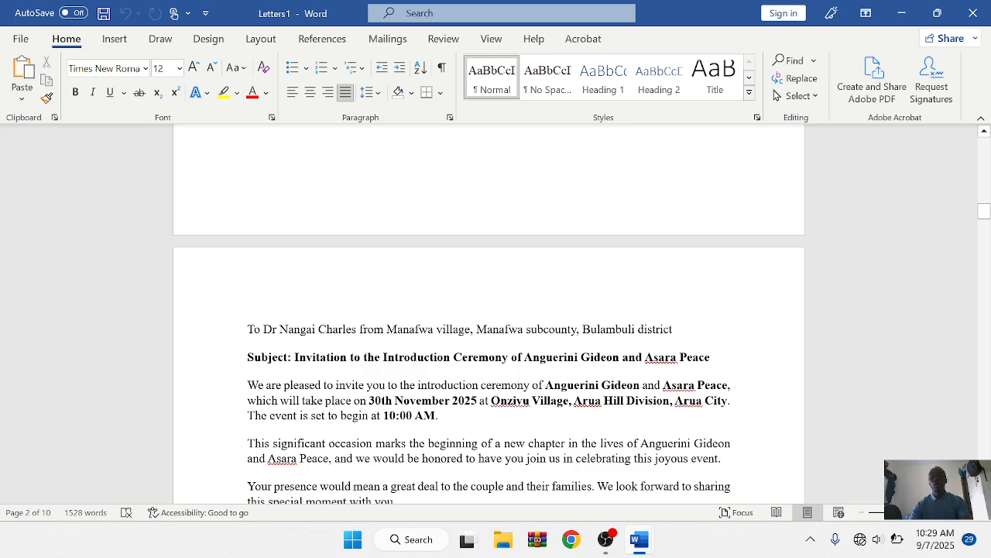
pyautogui.scroll(-5, 488, 349)
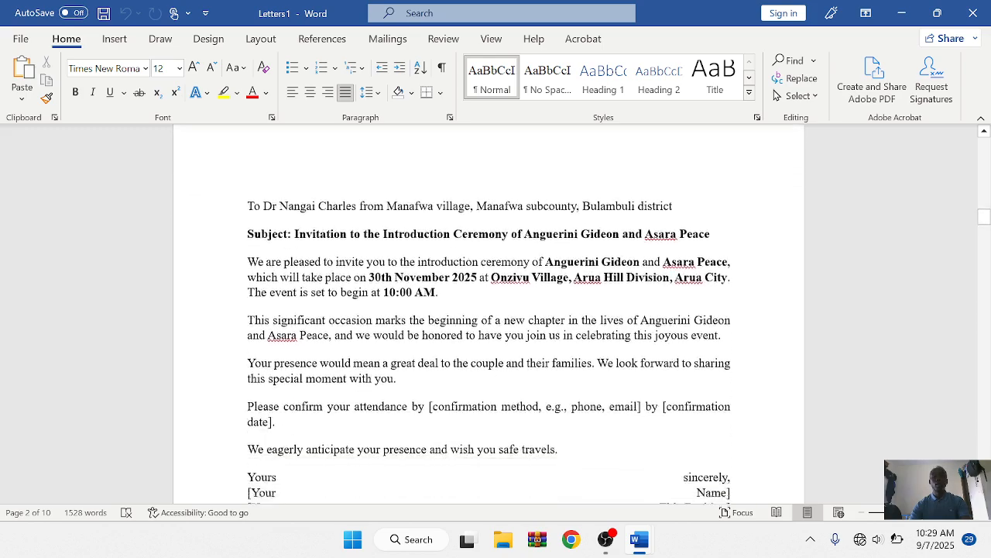
pyautogui.scroll(-9, 488, 310)
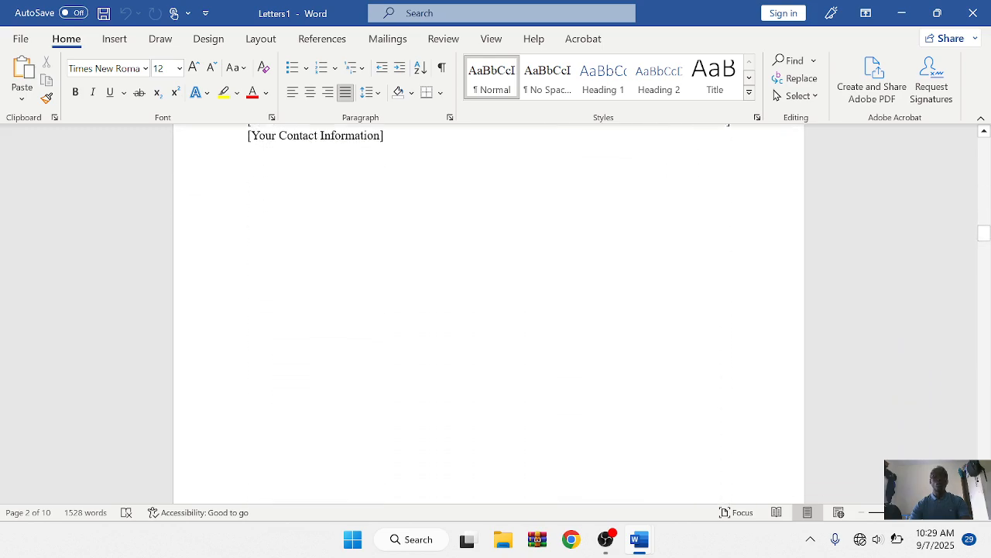
pyautogui.scroll(-3, 488, 310)
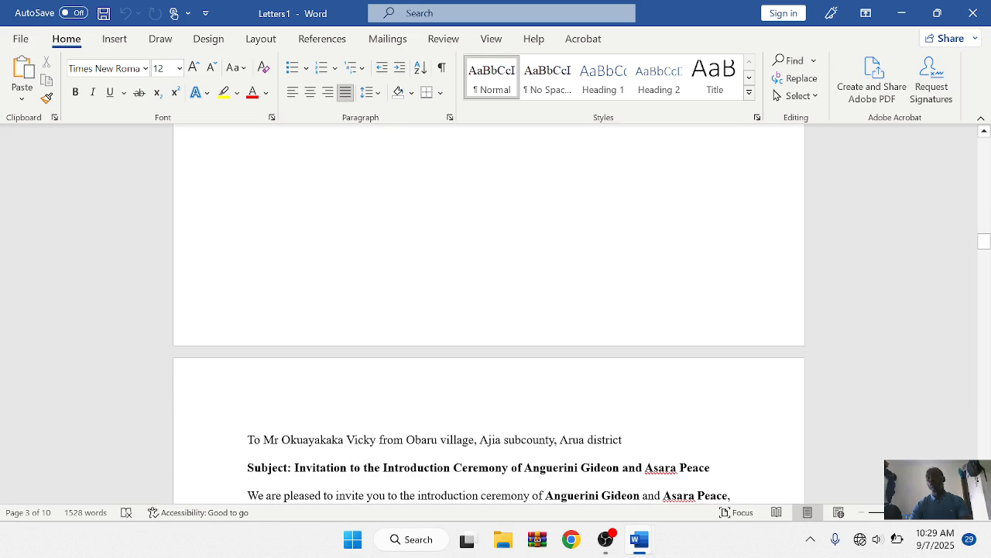
pyautogui.scroll(-7, 488, 310)
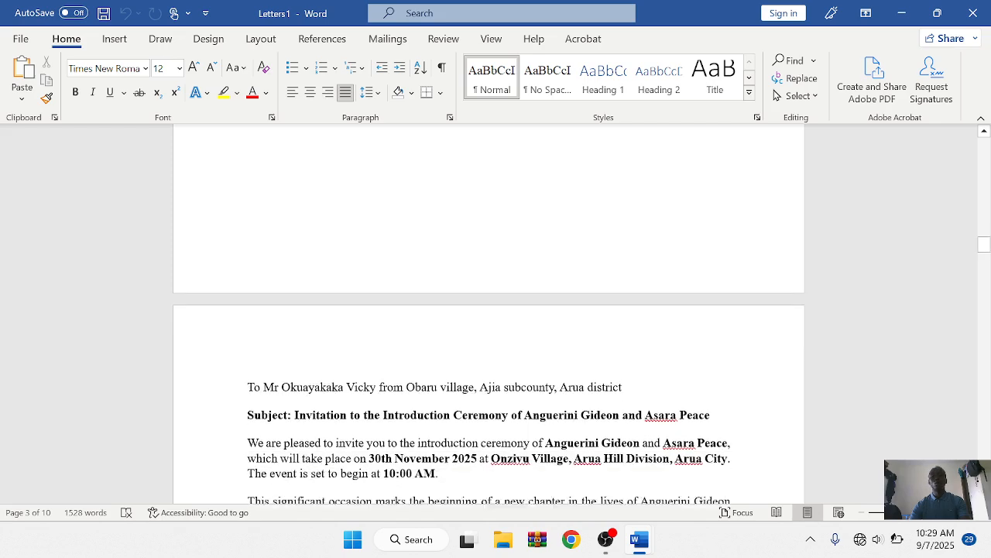
pyautogui.scroll(-10, 488, 310)
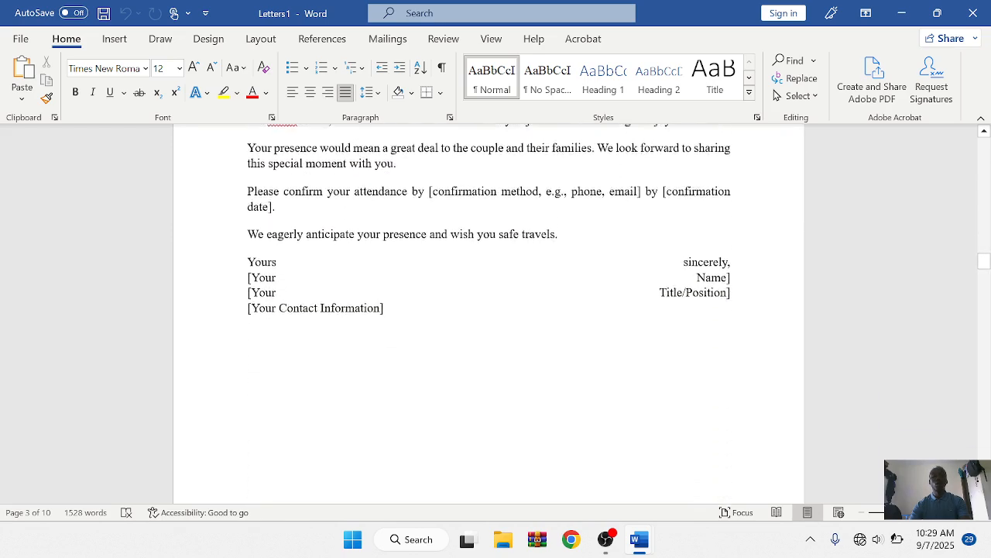
pyautogui.scroll(-7, 488, 310)
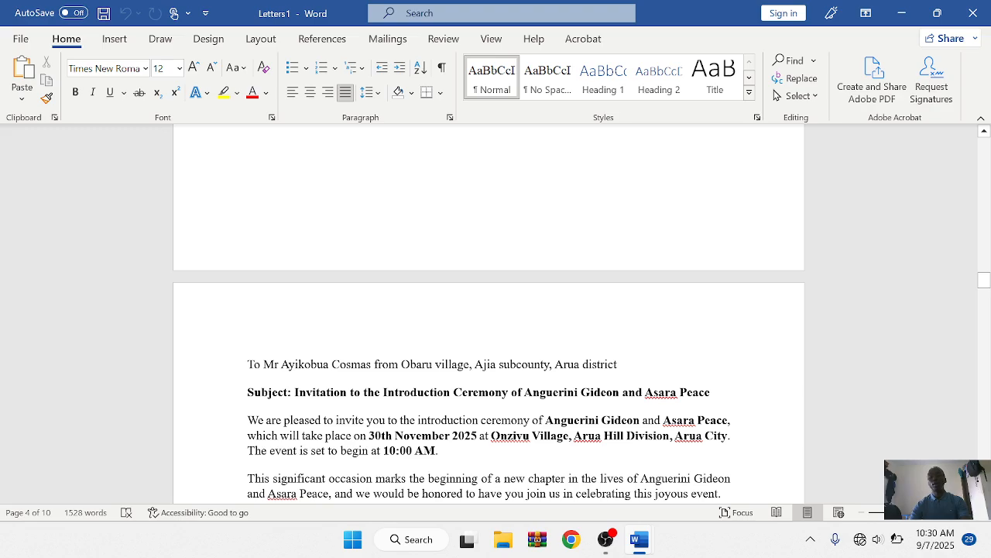
pyautogui.scroll(-8, 488, 310)
pyautogui.scroll(-20, 488, 310)
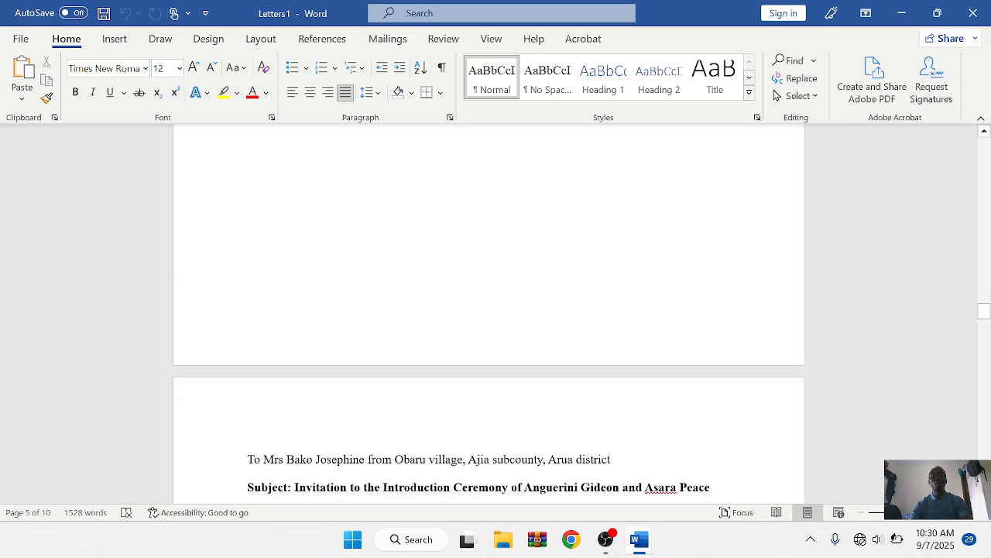
pyautogui.scroll(-8, 488, 310)
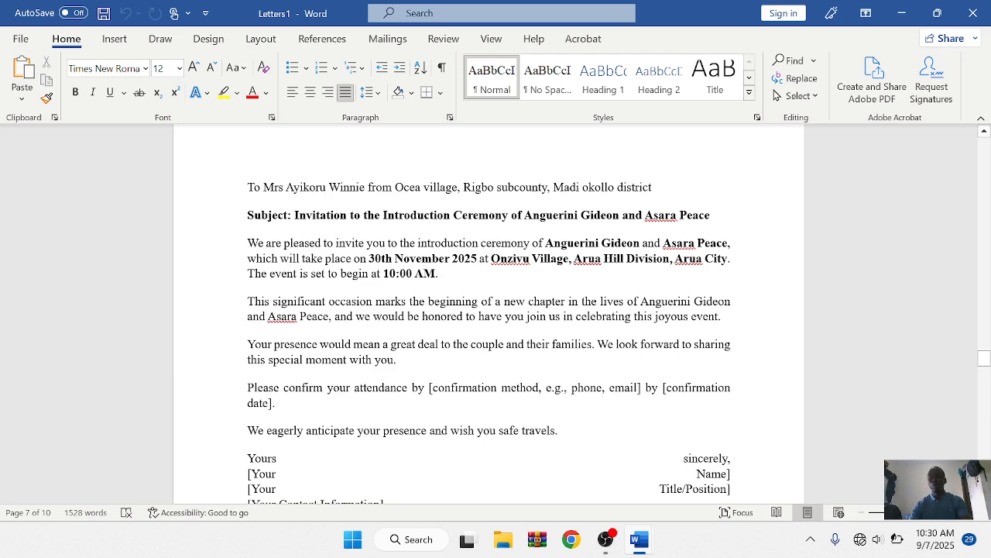
pyautogui.scroll(-5, 488, 309)
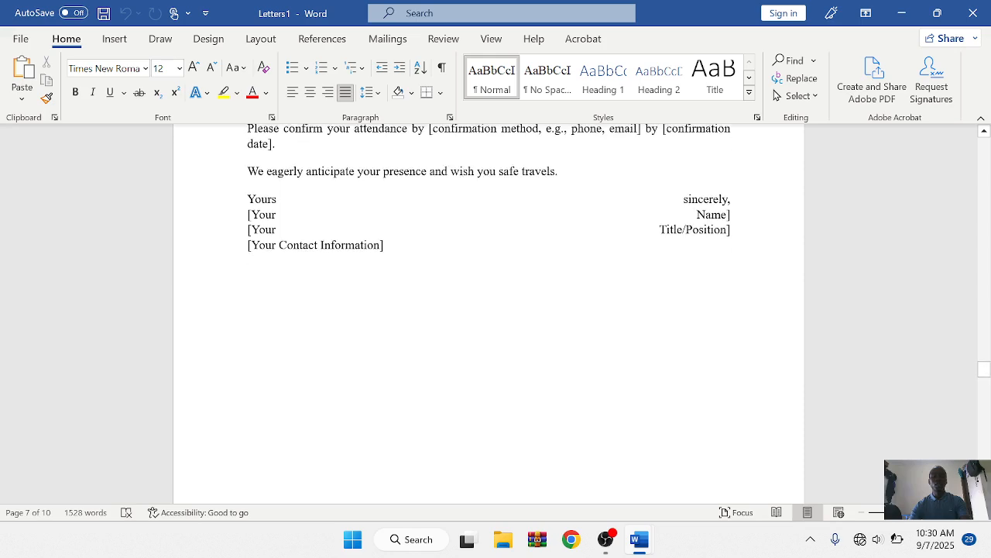
pyautogui.scroll(-8, 489, 310)
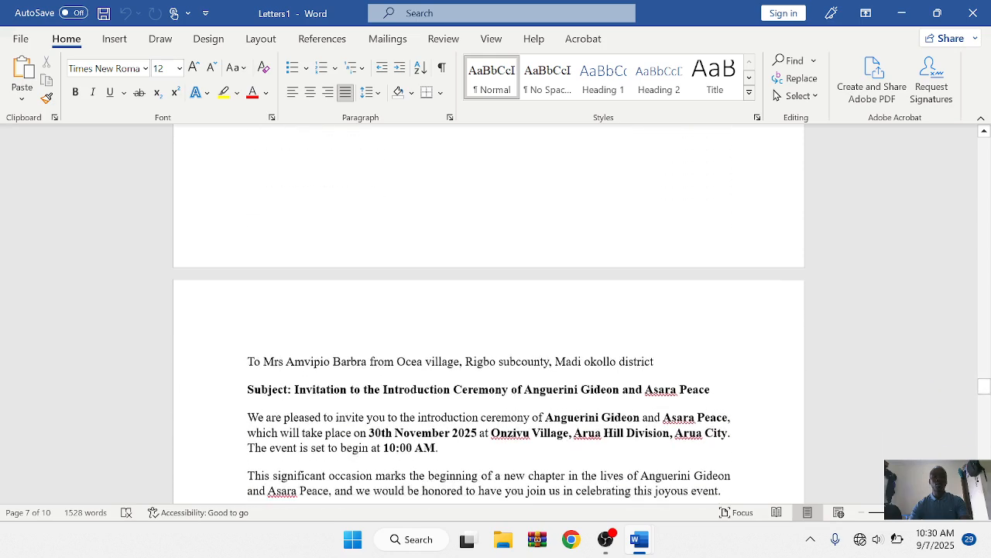
pyautogui.scroll(-1, 488, 310)
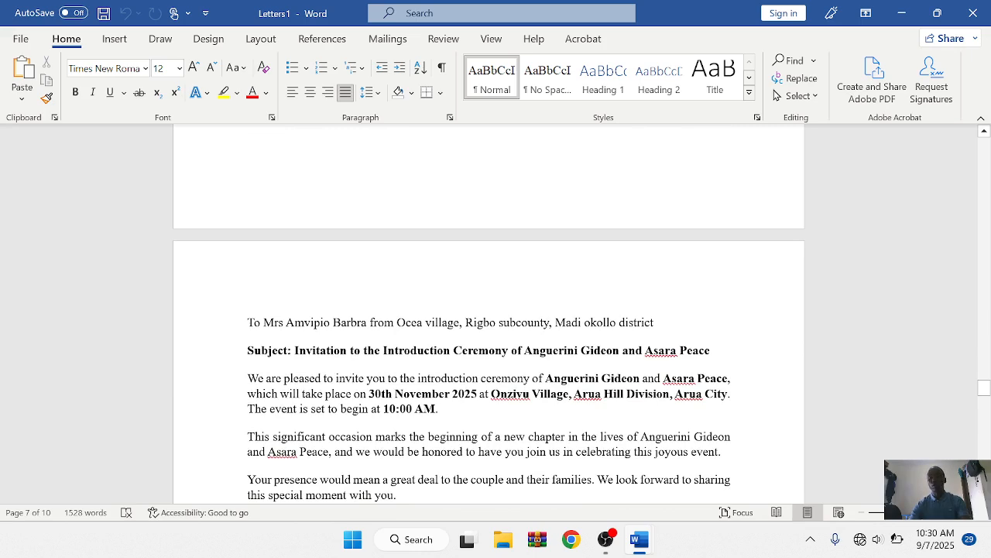
pyautogui.scroll(-18, 489, 310)
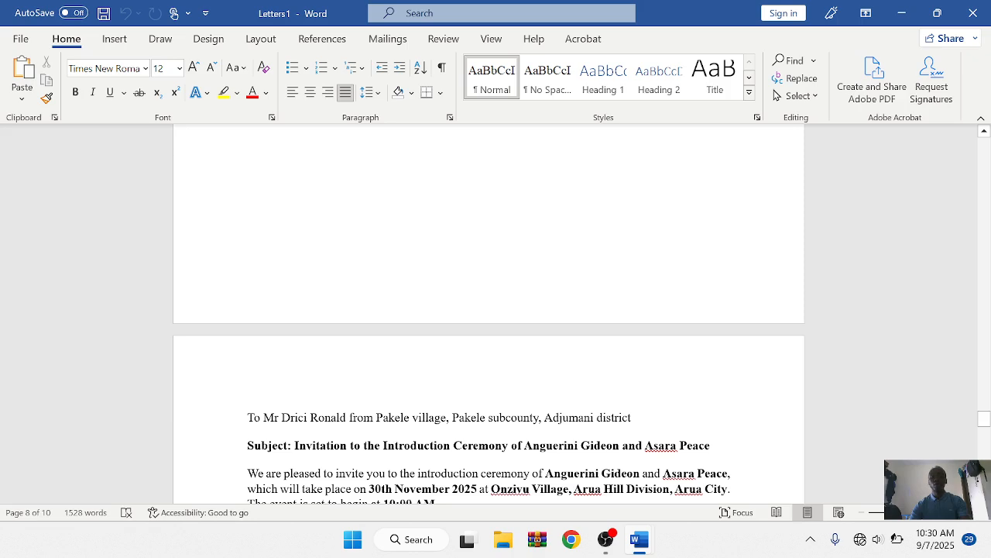
pyautogui.scroll(-5, 488, 310)
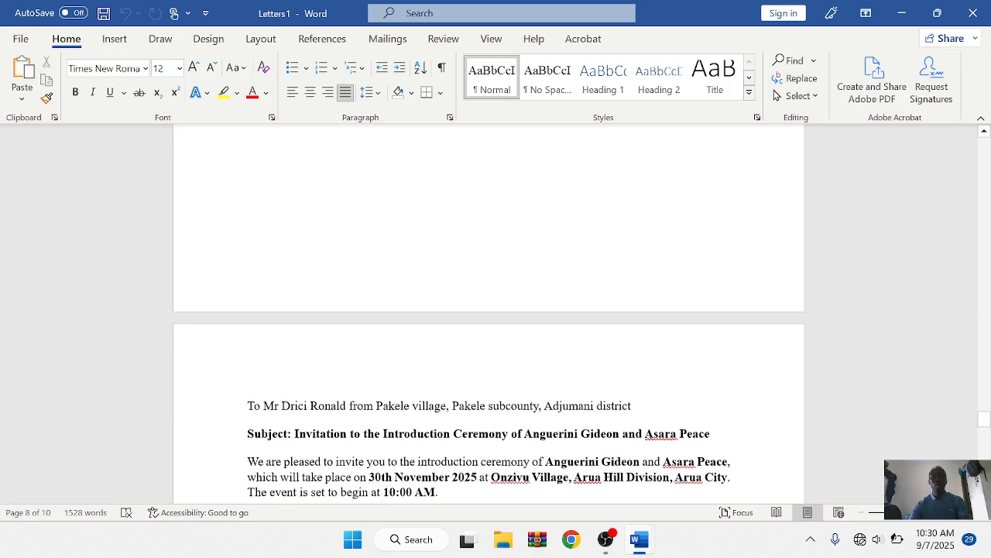
pyautogui.scroll(-10, 488, 310)
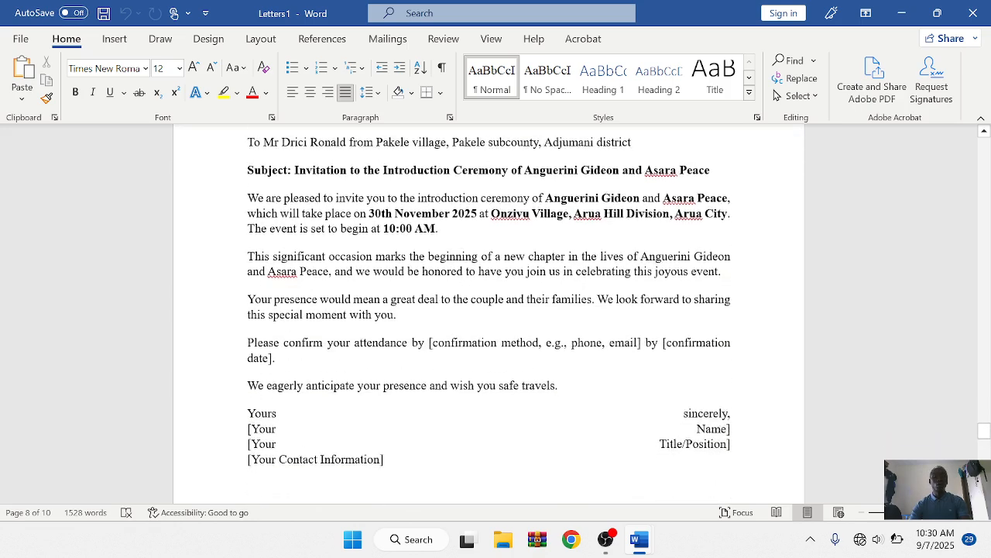
pyautogui.scroll(-10, 488, 310)
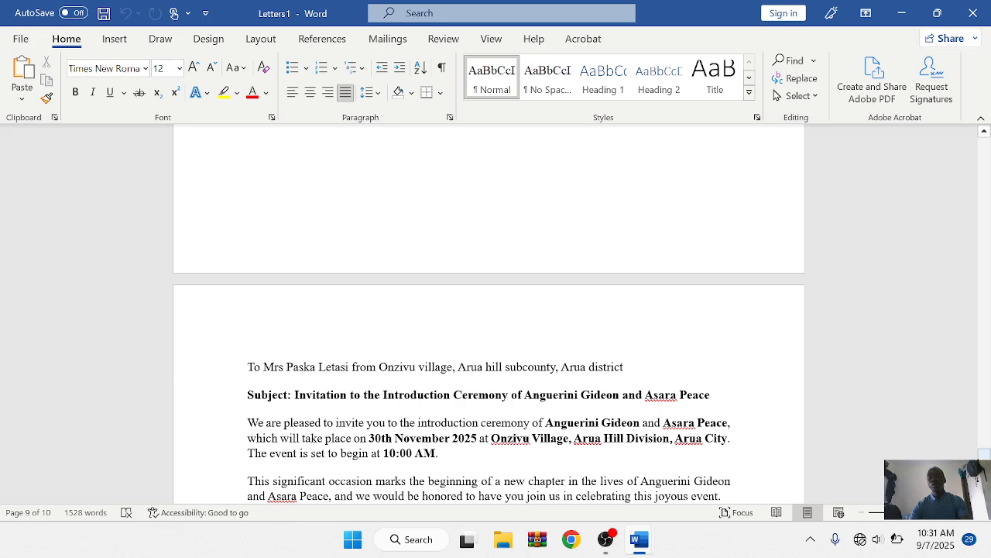
pyautogui.scroll(-5, 488, 310)
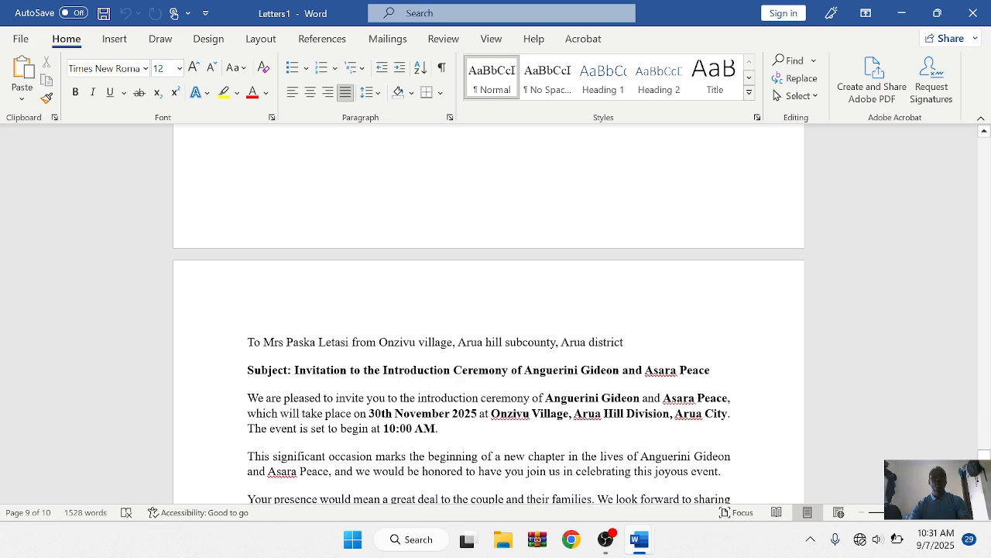
pyautogui.scroll(-6, 488, 310)
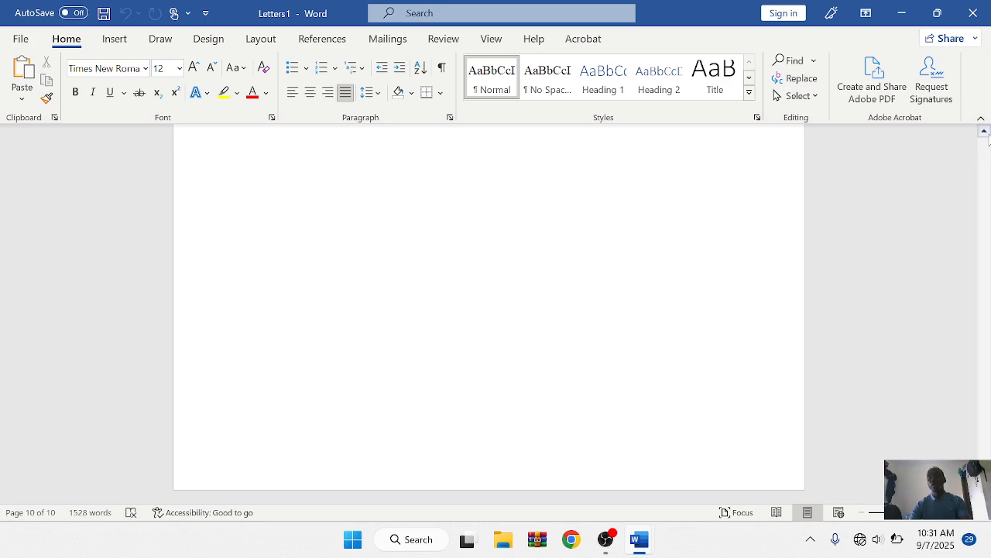
pyautogui.click(984, 131)
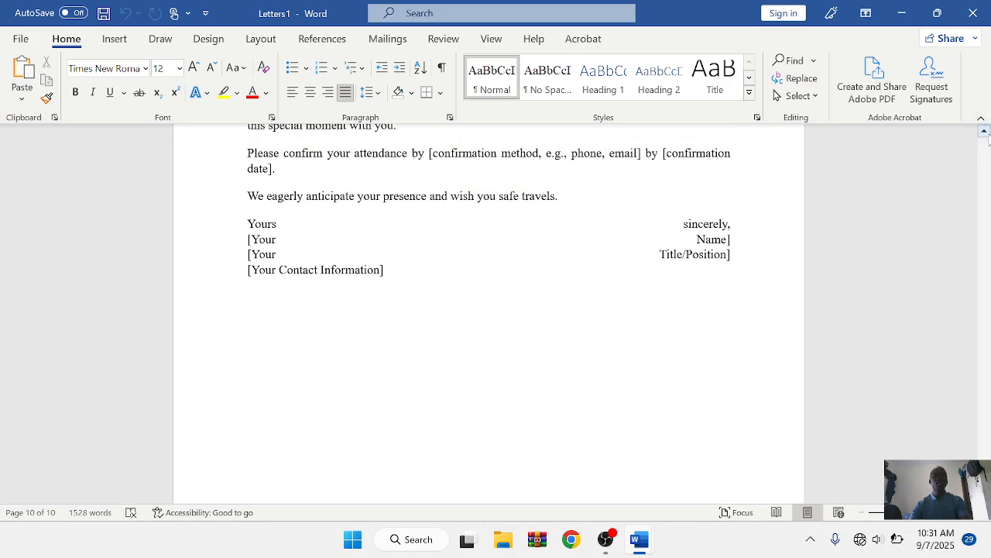
pyautogui.moveTo(984, 131); pyautogui.dragTo(983, 132)
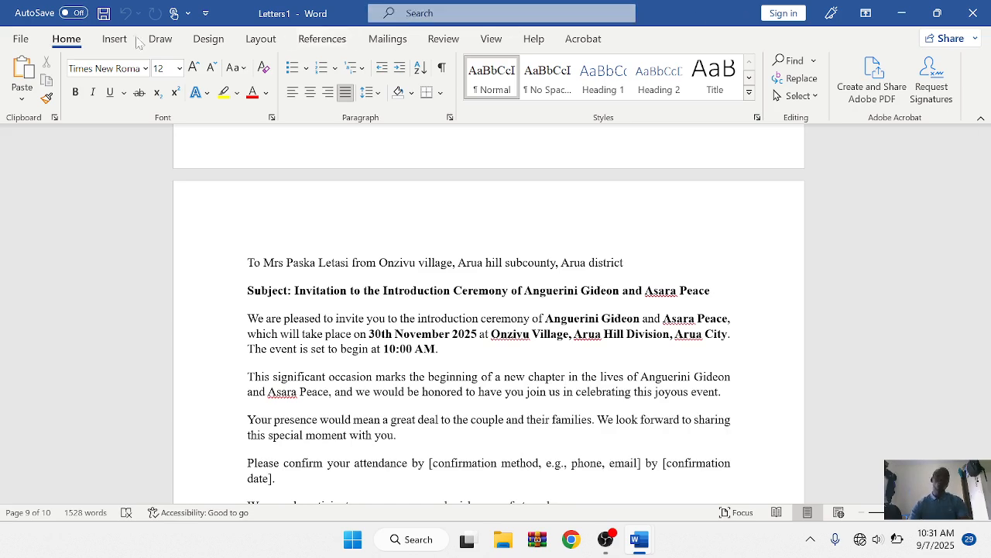
# Step: Start Save As for the merged Letters1 document in the Desktop folder
pyautogui.click(21, 40)
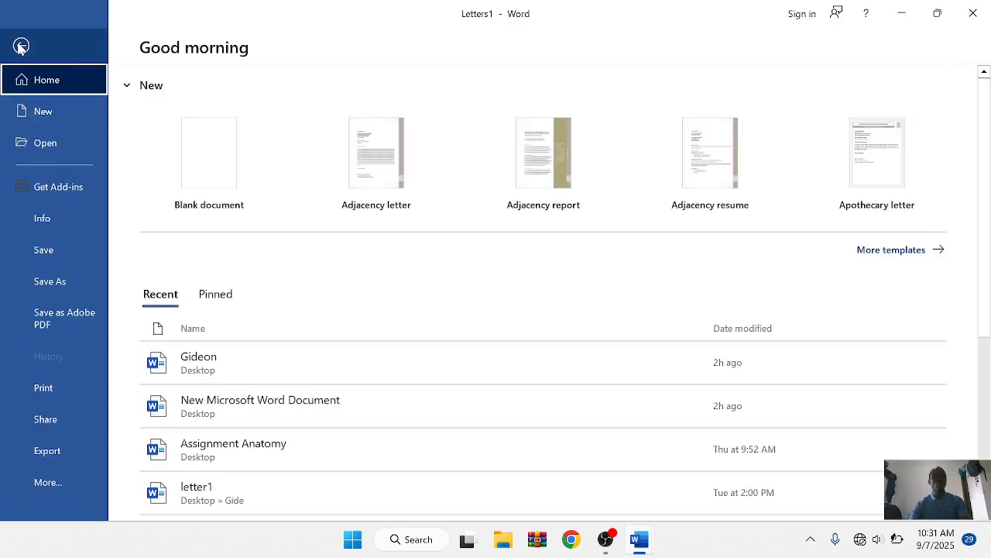
pyautogui.click(44, 284)
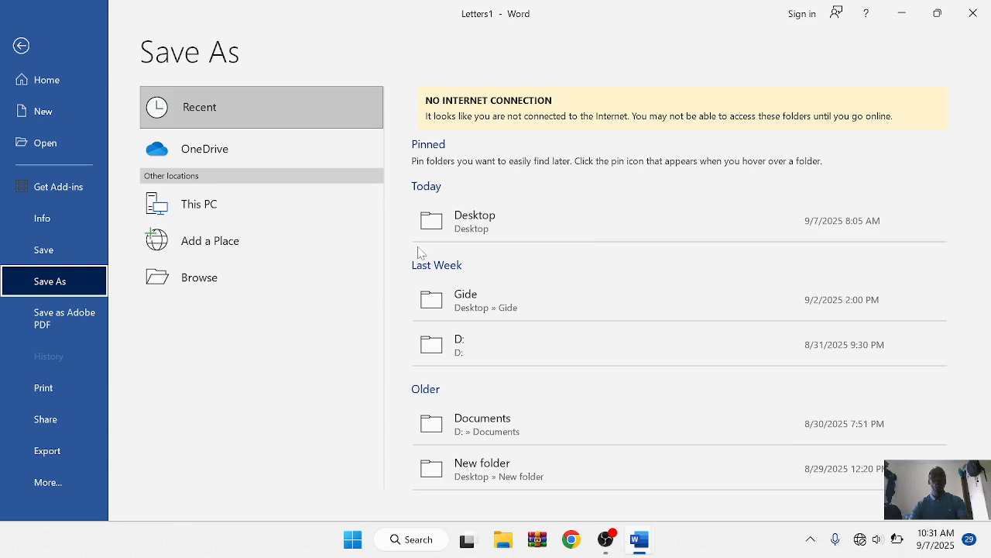
pyautogui.click(498, 224)
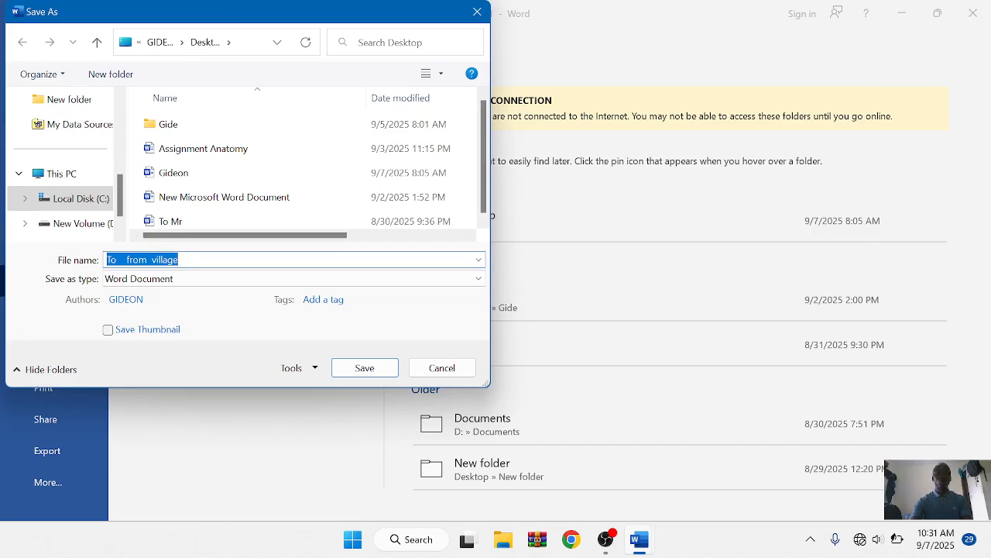
# Step: Save the merged letters under the file name 'Introduction ceremony letter'
pyautogui.write('In')
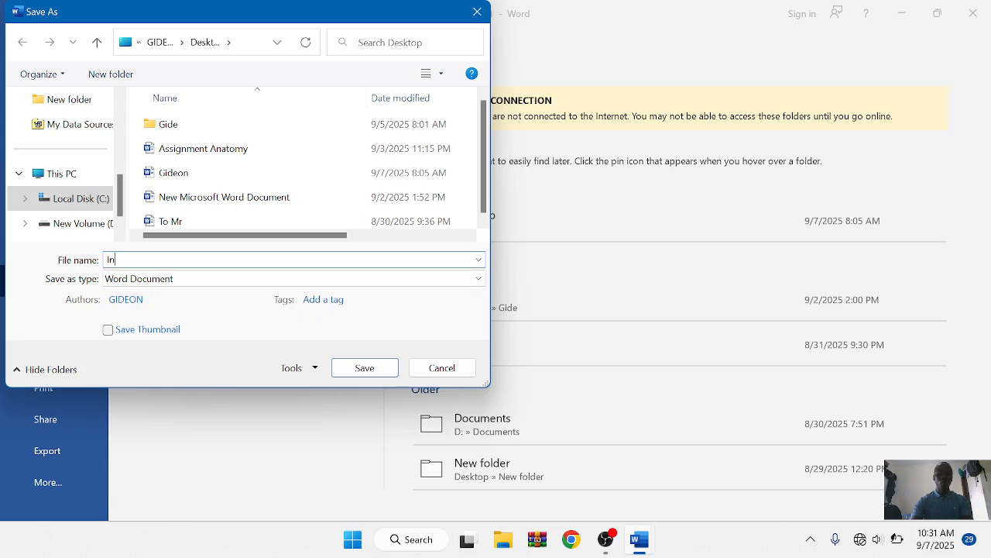
pyautogui.write('troduct')
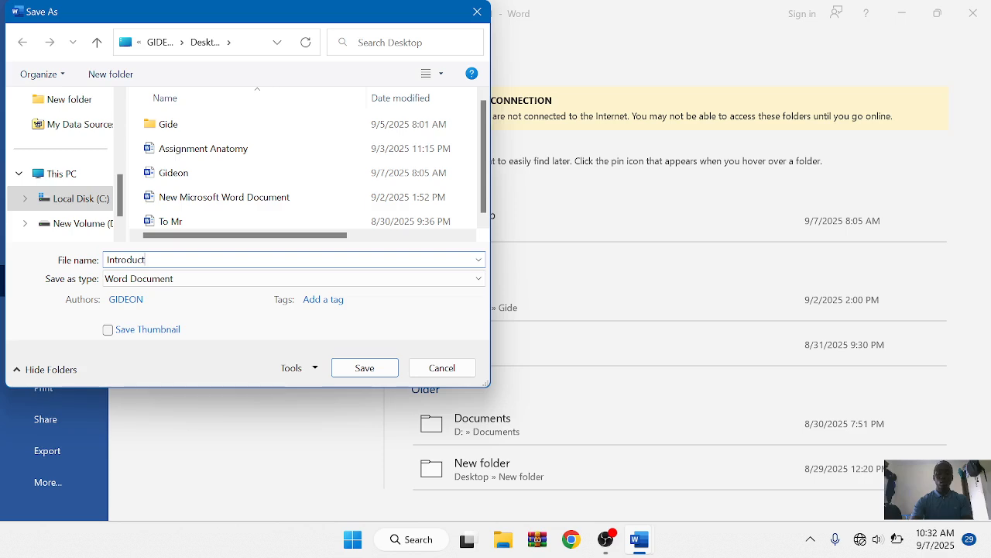
pyautogui.write('ion ceremon')
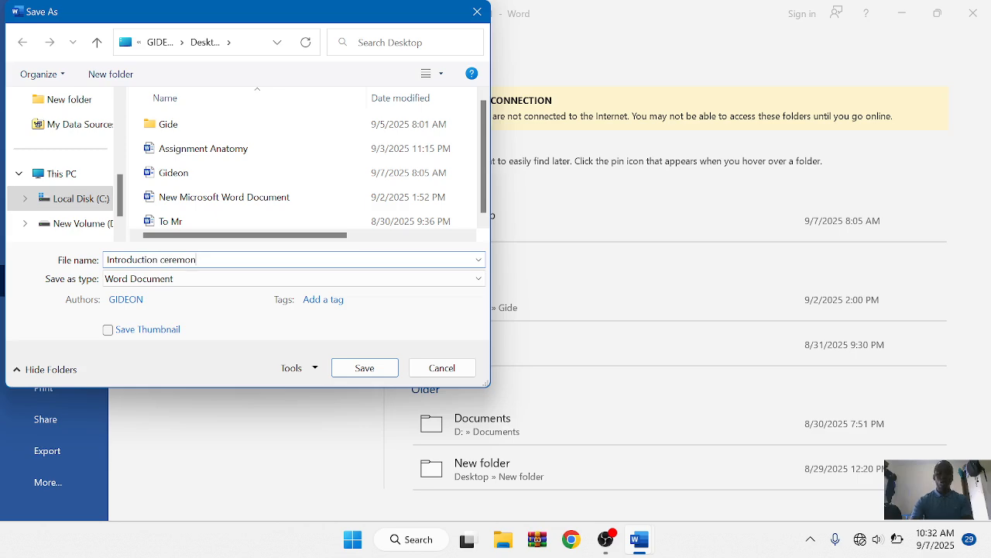
pyautogui.write('y letter')
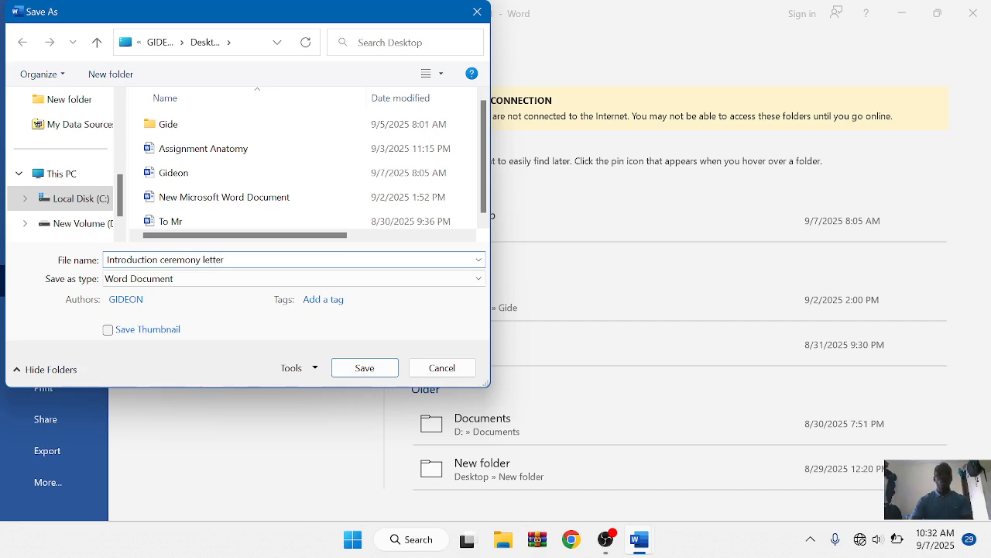
pyautogui.click(365, 368)
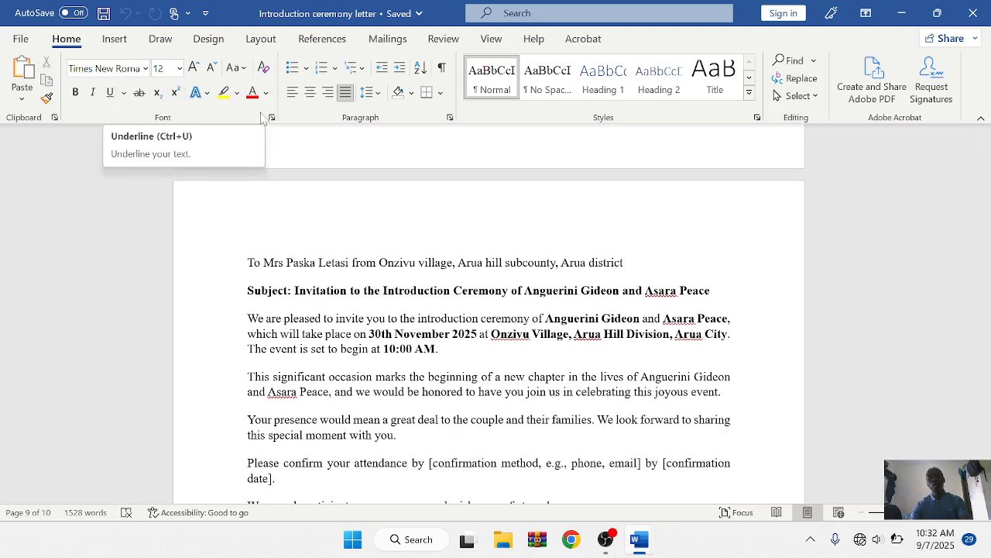
# Step: Show the Mailings tools and review the Start Mail Merge types, then close the list
pyautogui.click(391, 39)
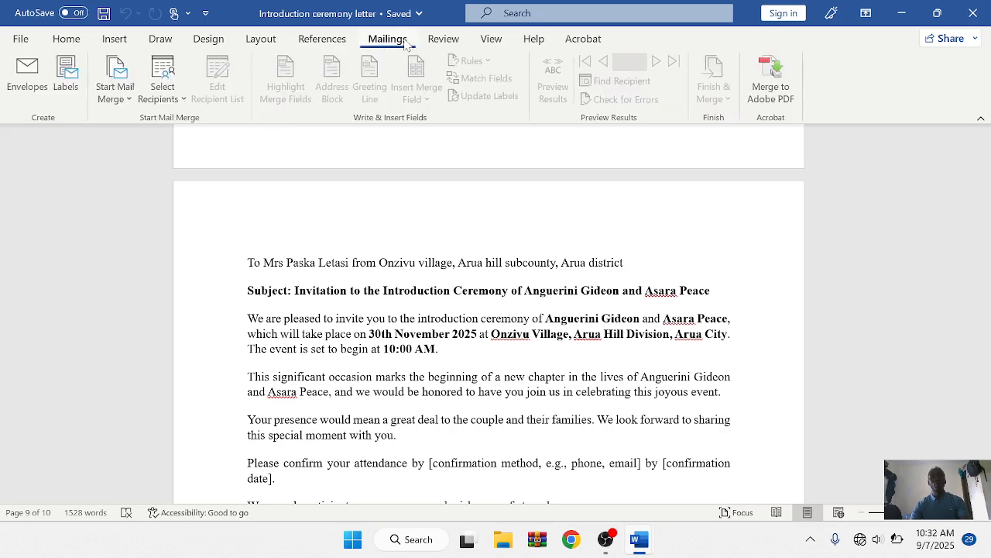
pyautogui.click(113, 87)
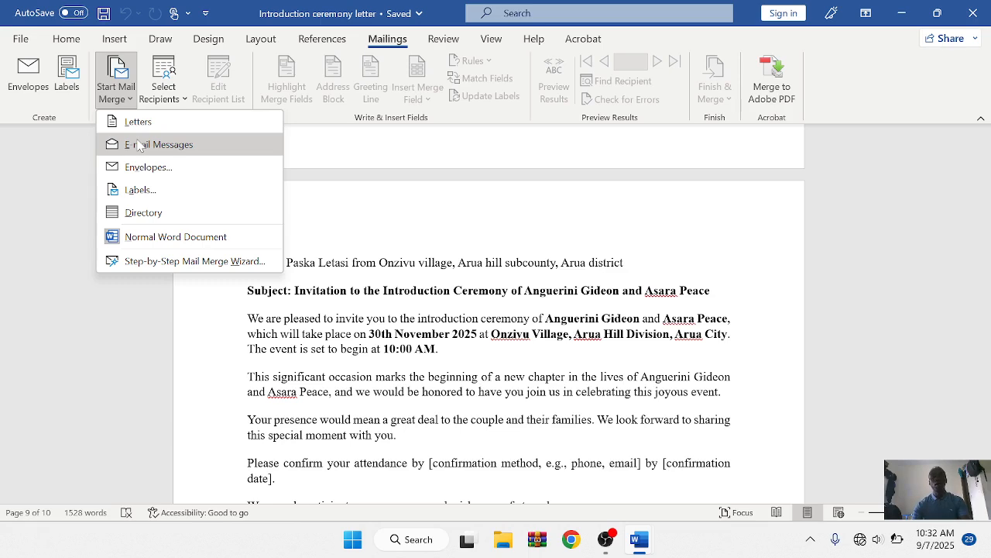
pyautogui.click(434, 229)
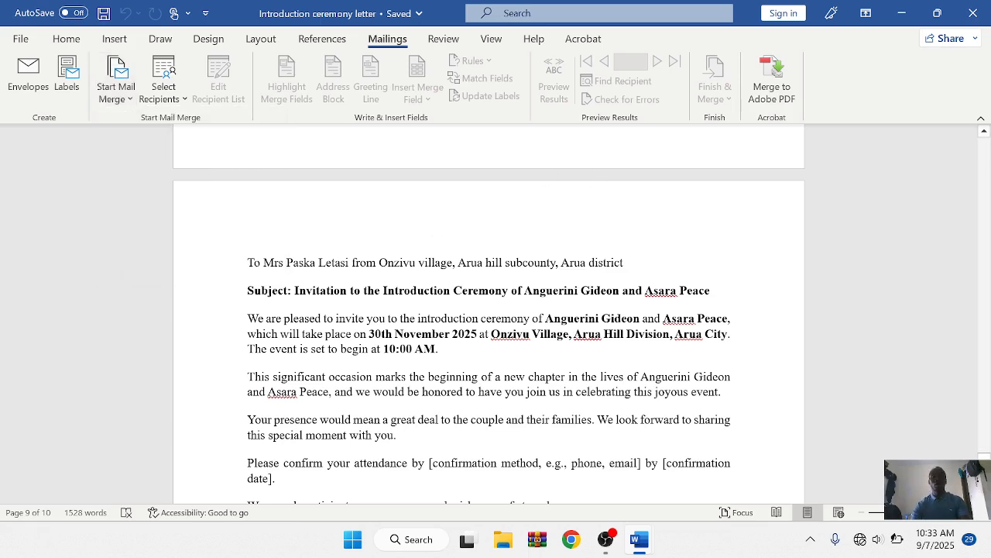